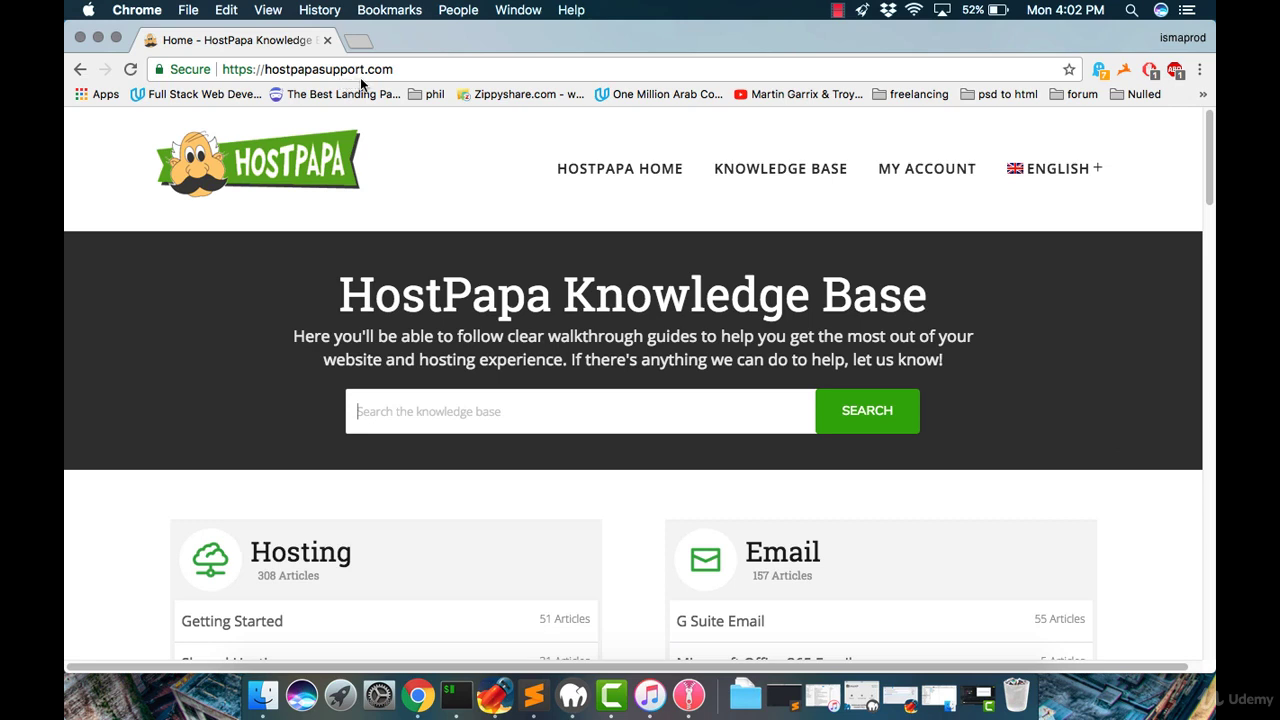
# Step: Sign in to the HostPapa client account with the prefilled credentials and open its cPanel
pyautogui.click(925, 178)
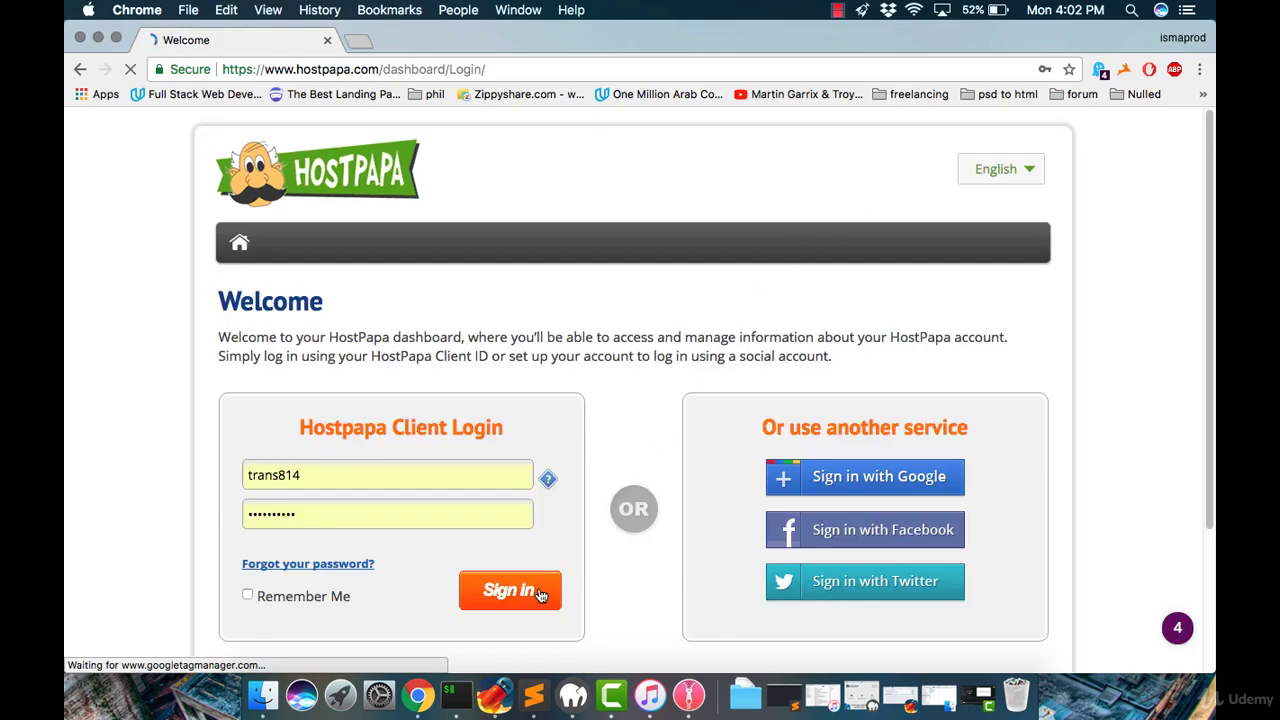
pyautogui.click(536, 594)
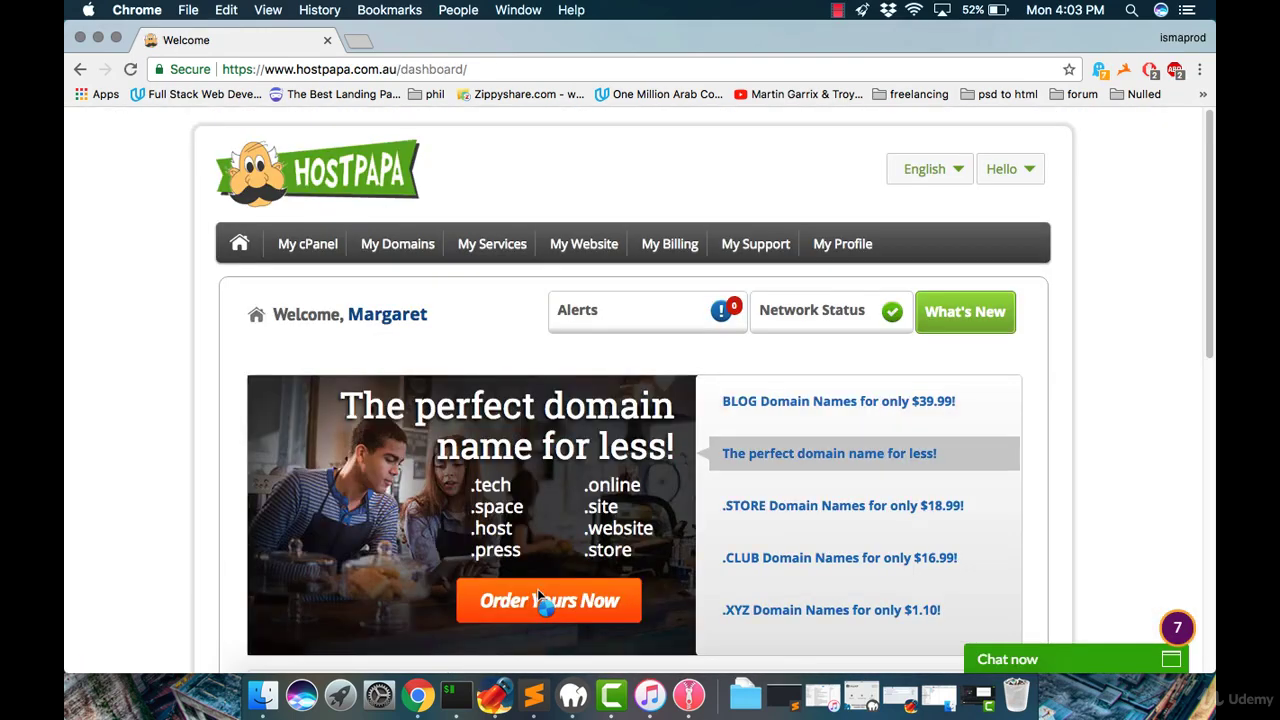
pyautogui.click(312, 245)
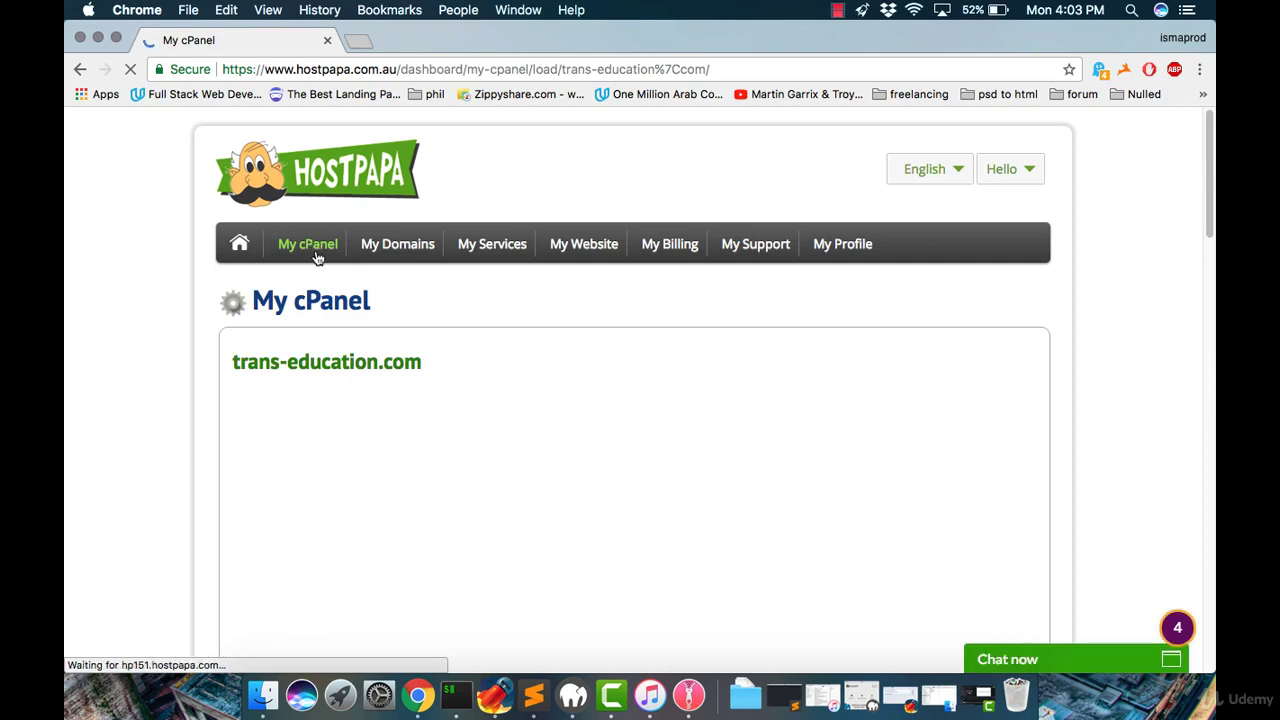
# Step: Open File Manager from cPanel and look through the folders in the home directory
pyautogui.scroll(-1, 321, 266)
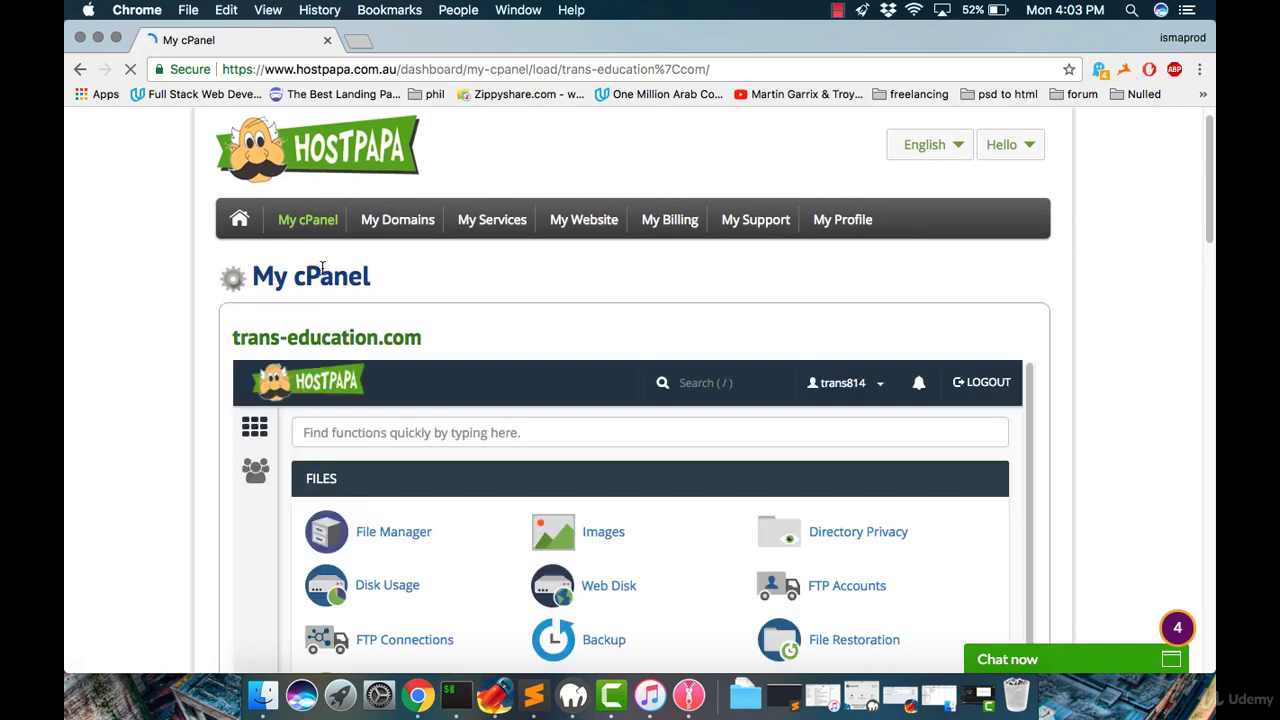
pyautogui.click(414, 532)
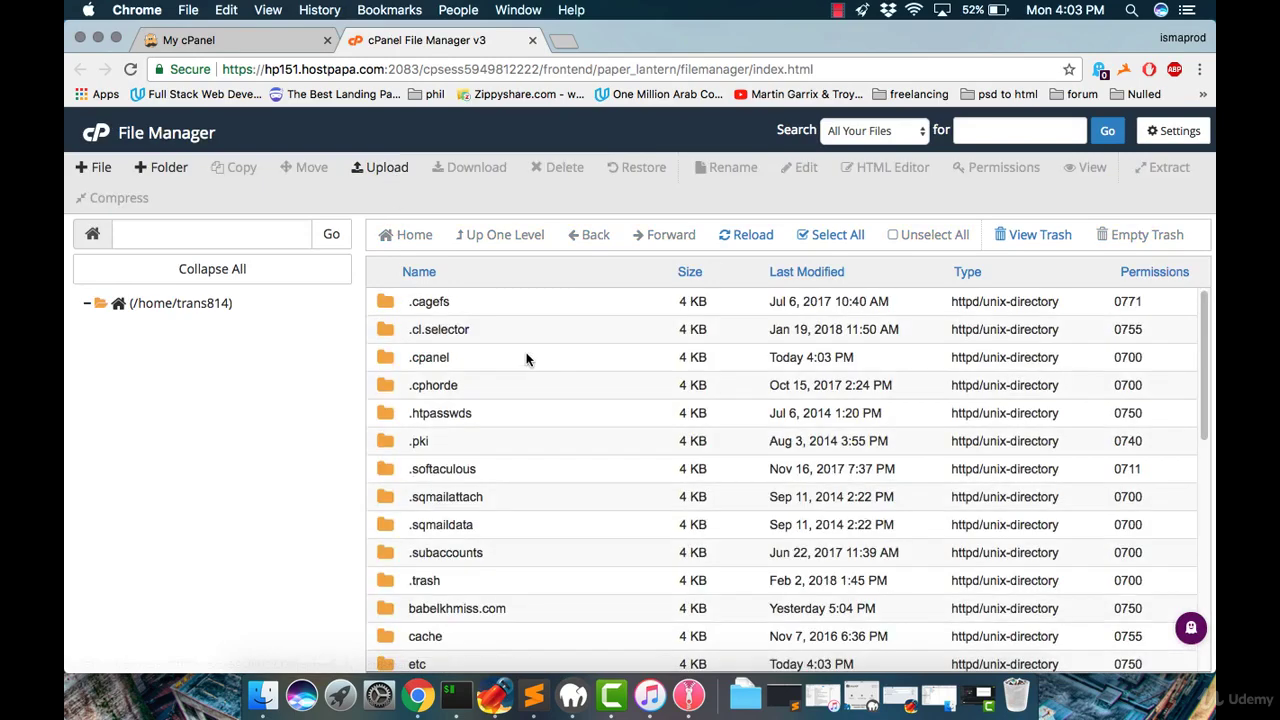
pyautogui.scroll(-1, 628, 436)
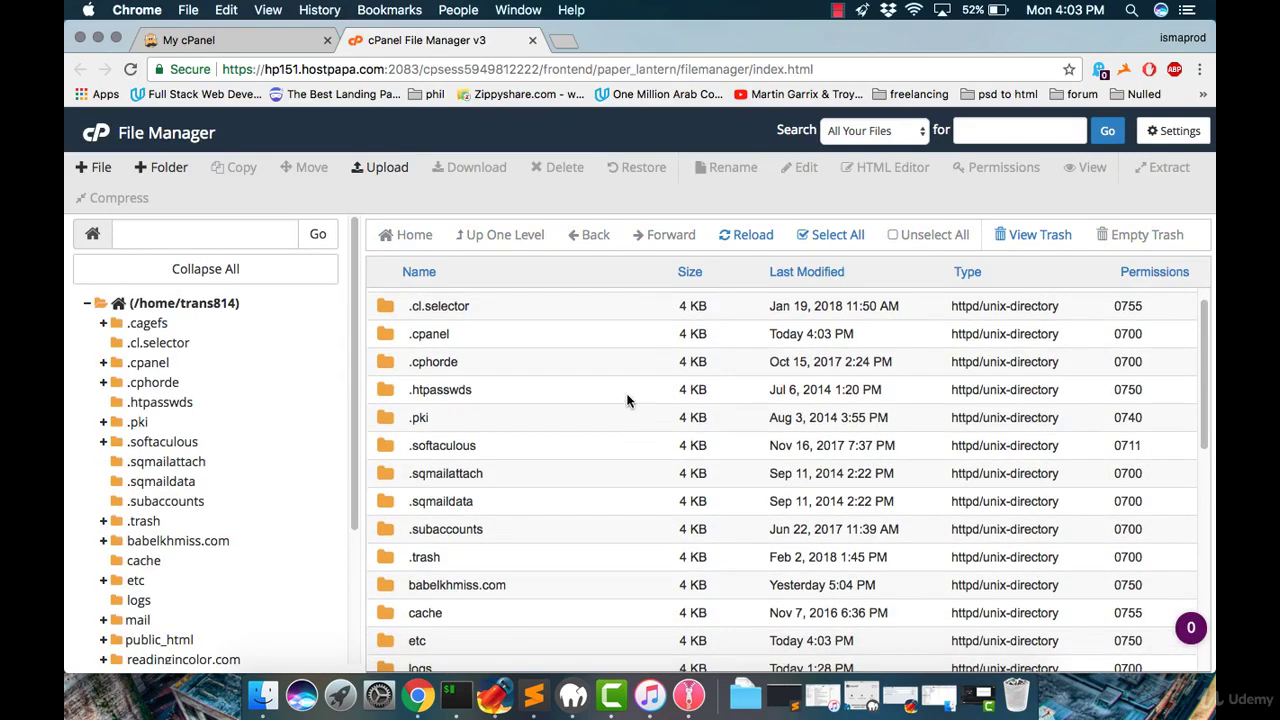
pyautogui.scroll(-3, 490, 395)
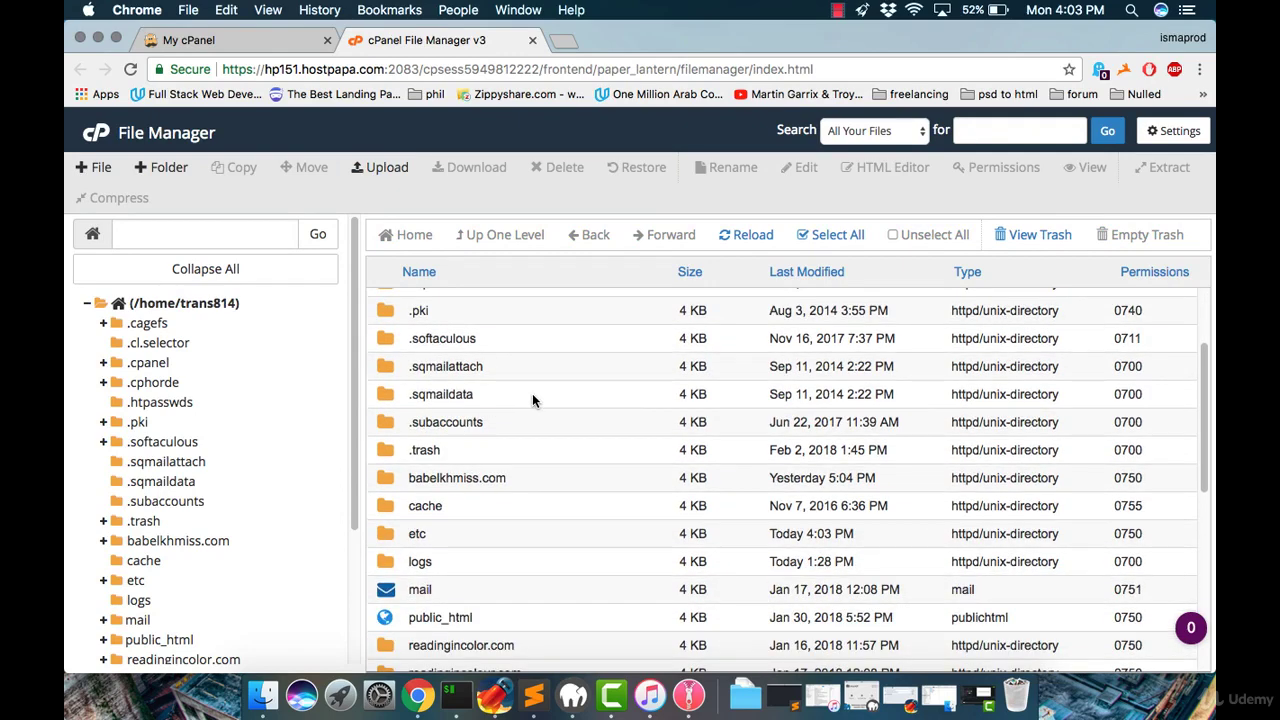
# Step: Open the babelkhmiss.com website in a new browser tab
pyautogui.moveTo(480, 480); pyautogui.dragTo(567, 44)
pyautogui.click(567, 44)
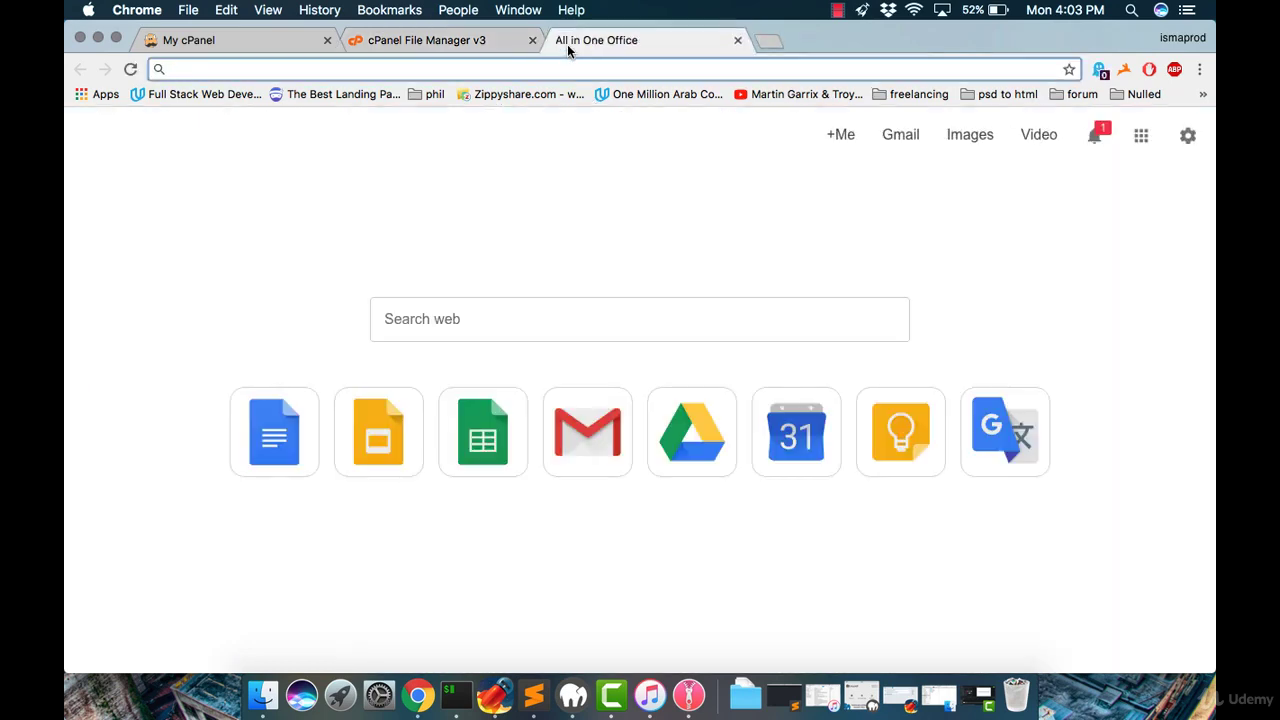
pyautogui.write('babelkhmiss.com')
pyautogui.press('Return')
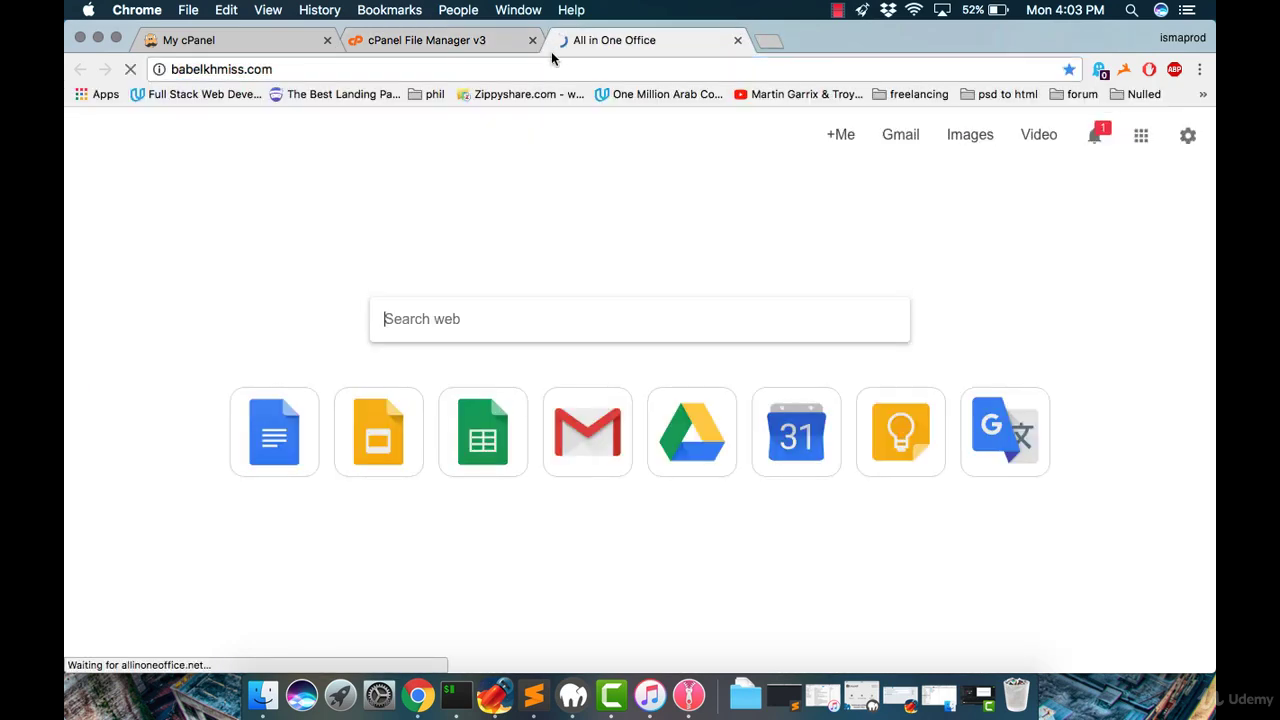
# Step: Return to File Manager, open the public_html folder and select all of its files and folders
pyautogui.click(492, 43)
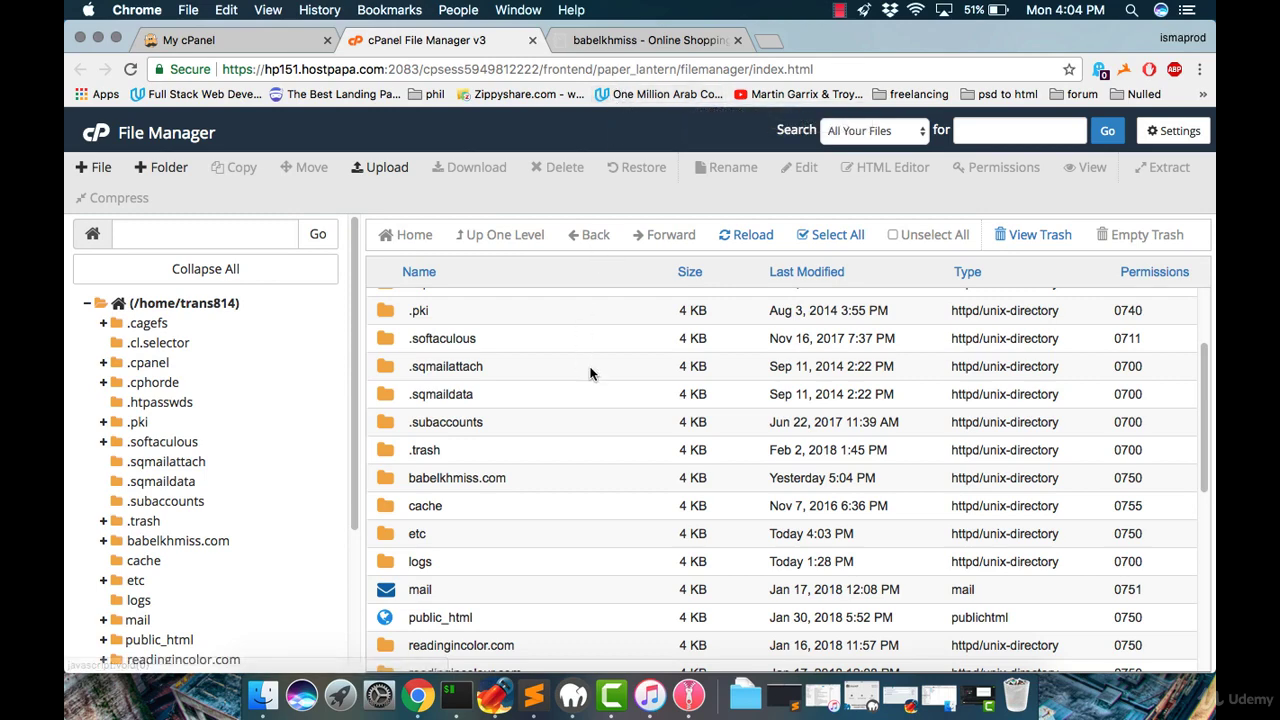
pyautogui.scroll(-2, 593, 375)
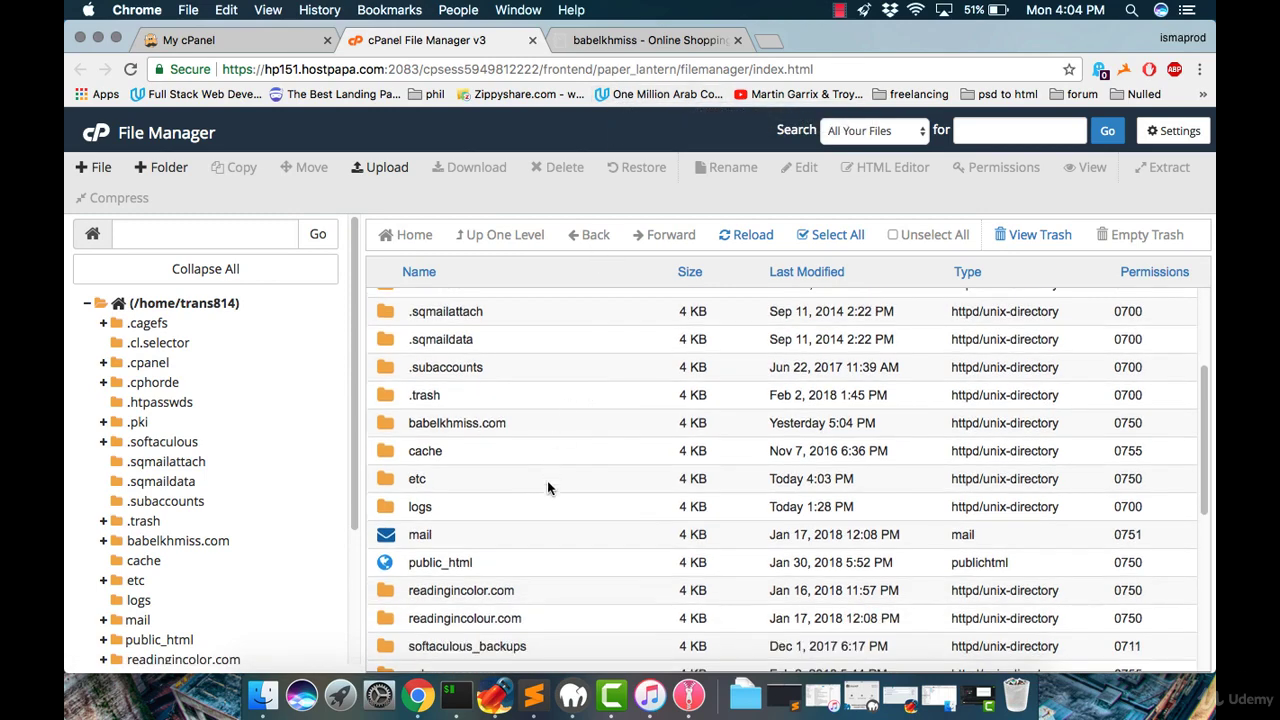
pyautogui.doubleClick(493, 564)
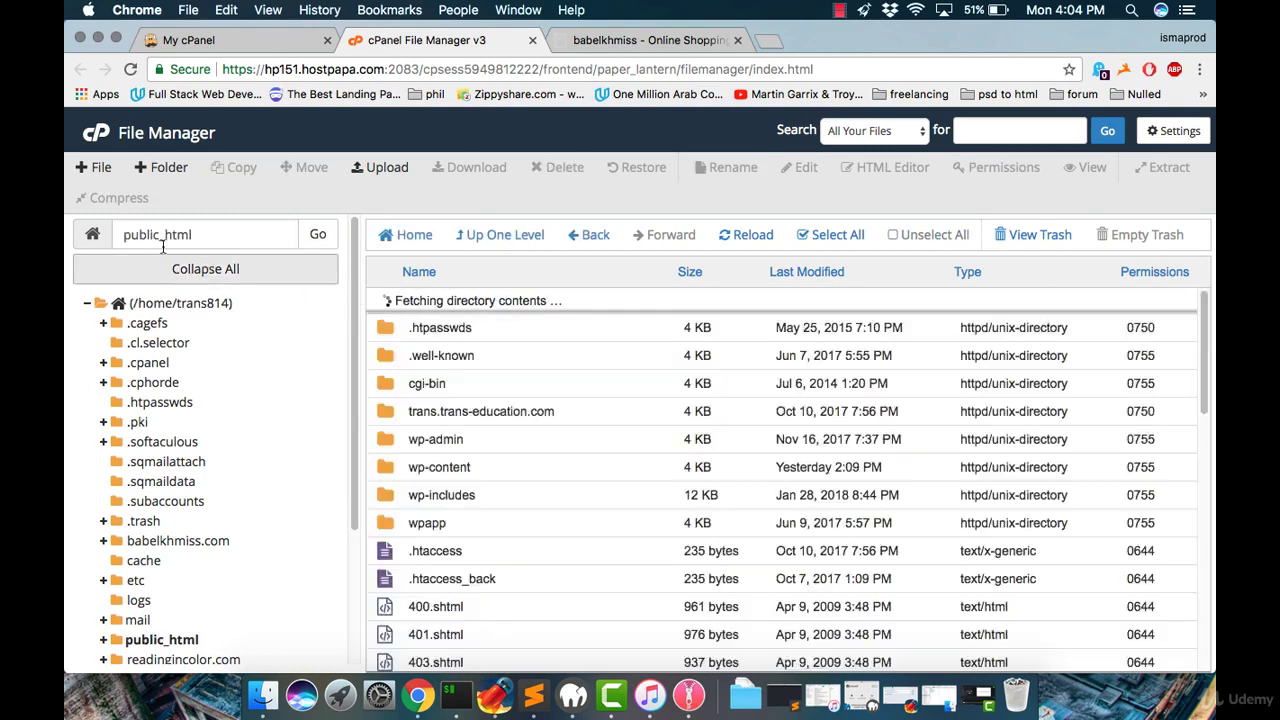
pyautogui.moveTo(236, 234); pyautogui.dragTo(129, 234)
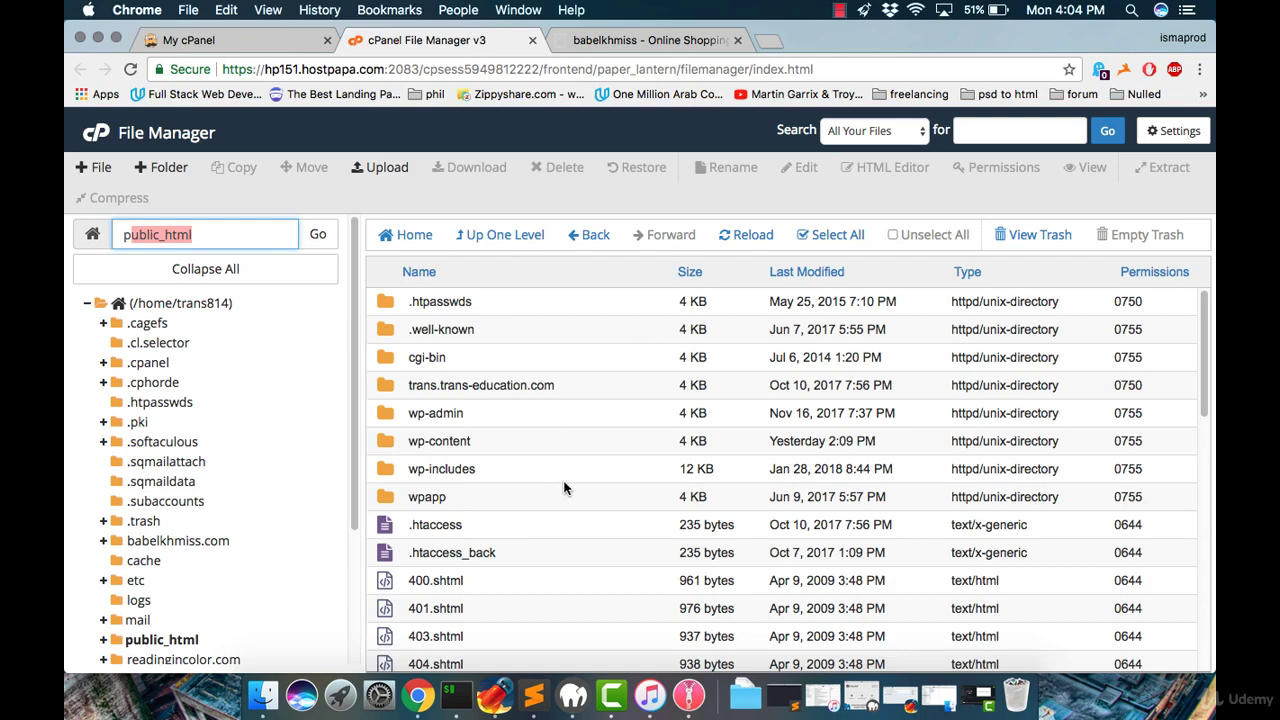
pyautogui.click(826, 243)
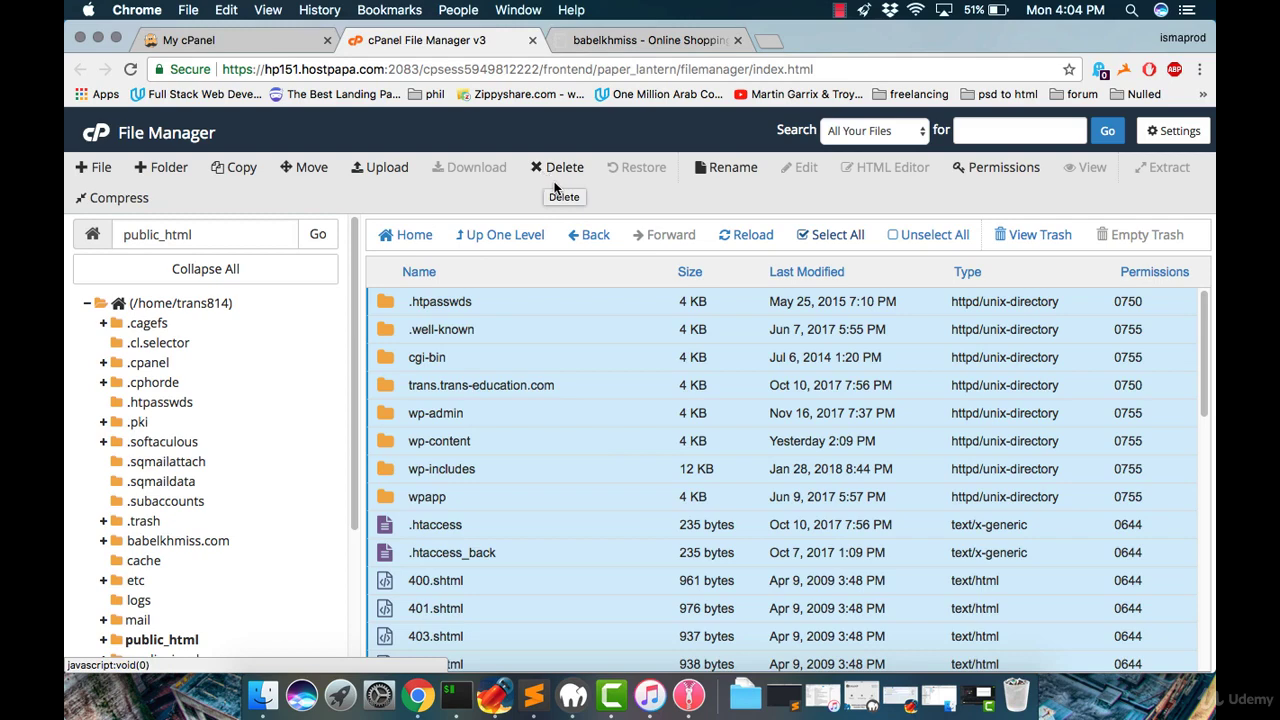
# Step: Switch to the babelkhmiss.com website and examine its web address
pyautogui.click(614, 42)
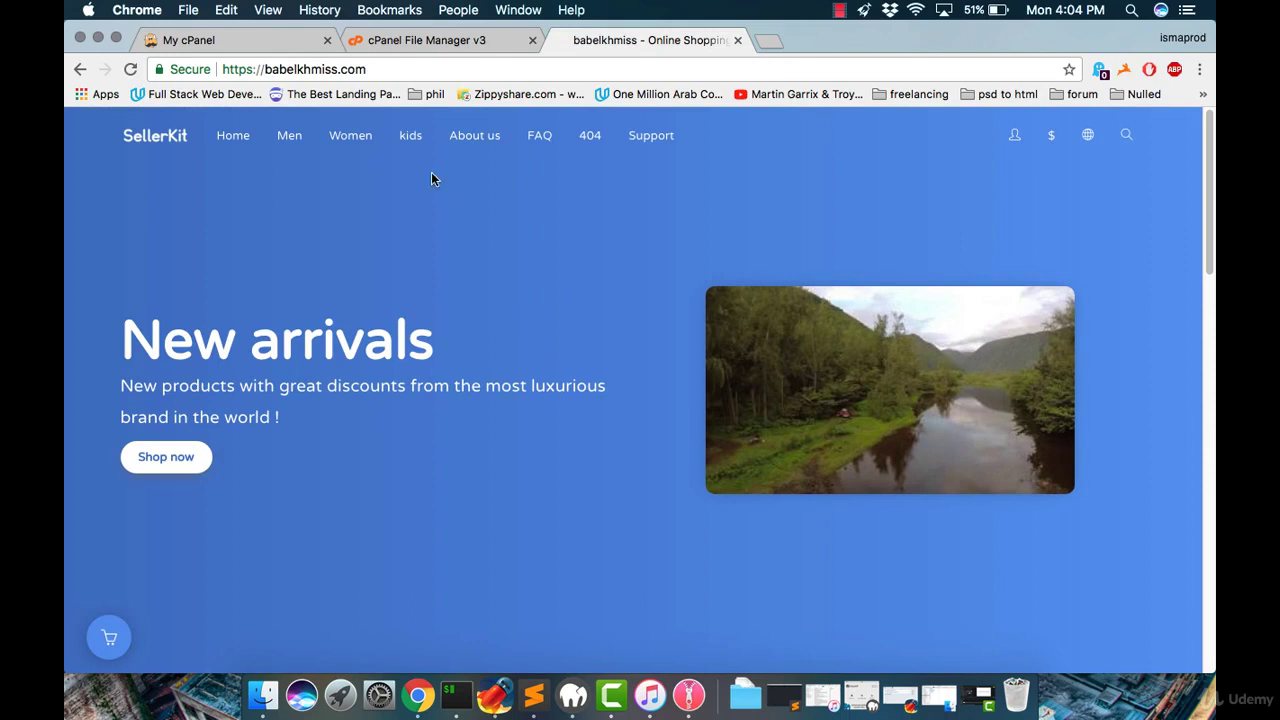
pyautogui.click(265, 72)
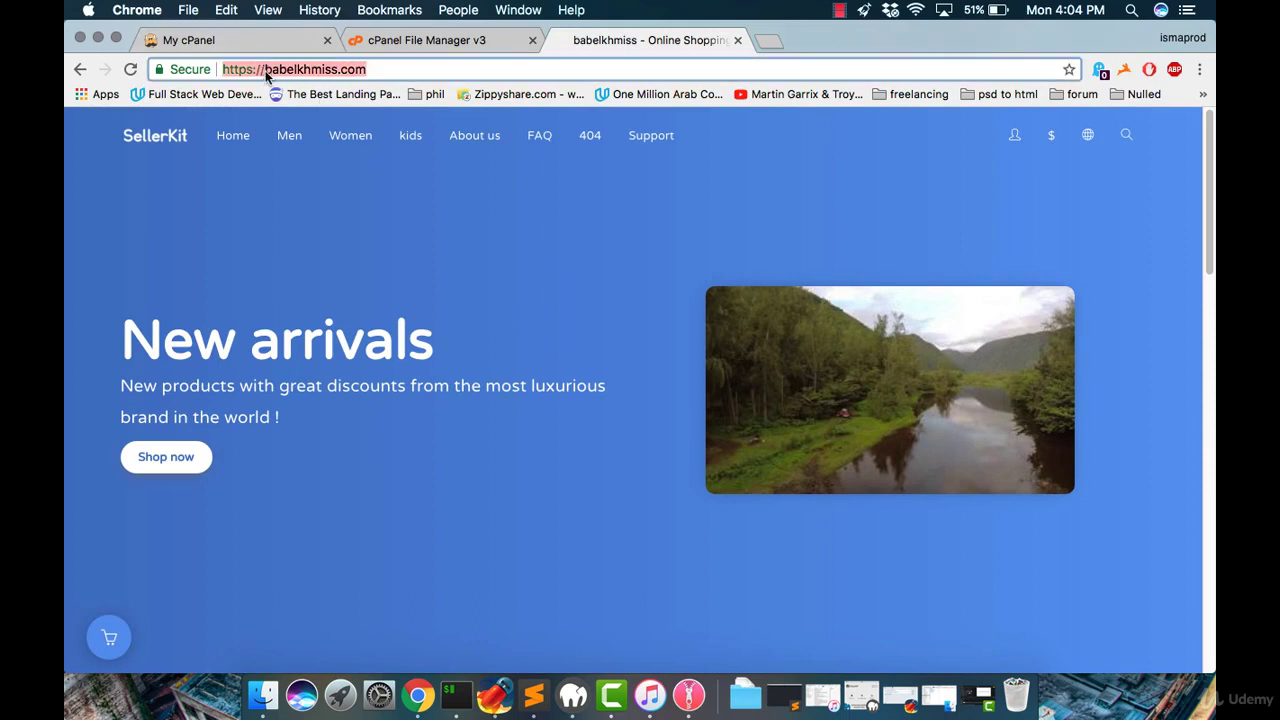
pyautogui.click(265, 70)
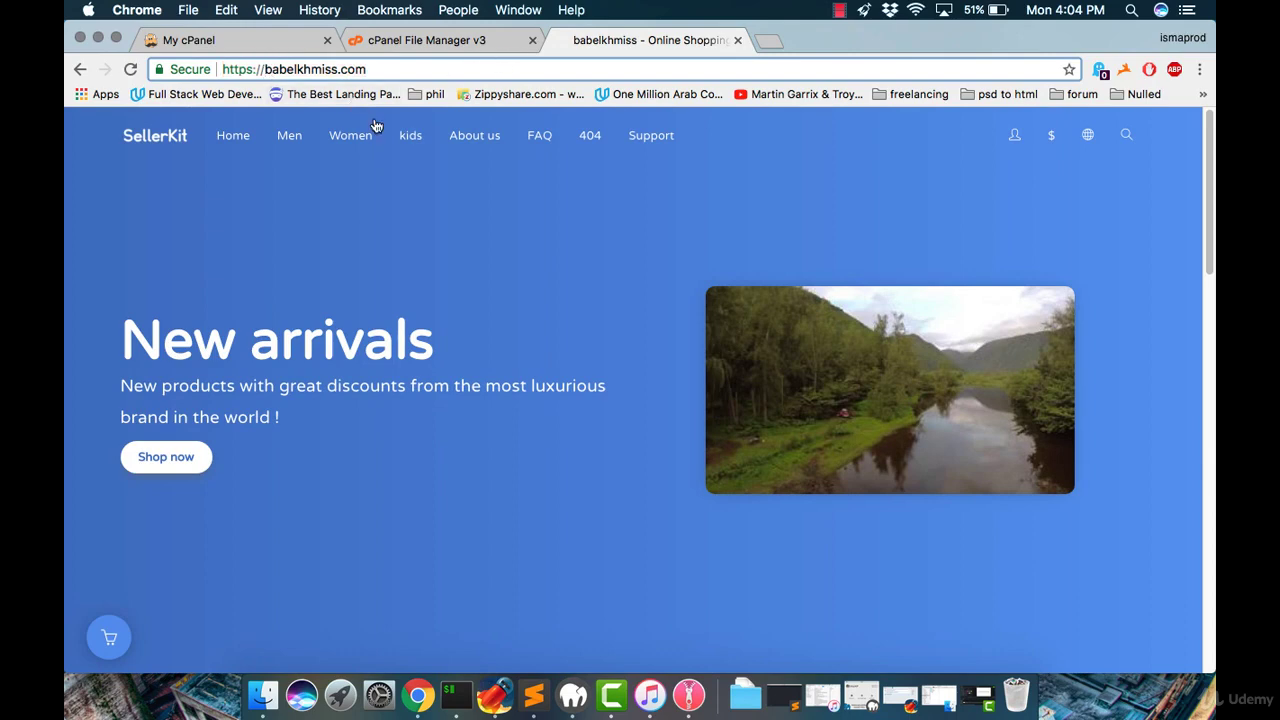
# Step: Go back to cPanel and open the Subdomains page
pyautogui.click(265, 45)
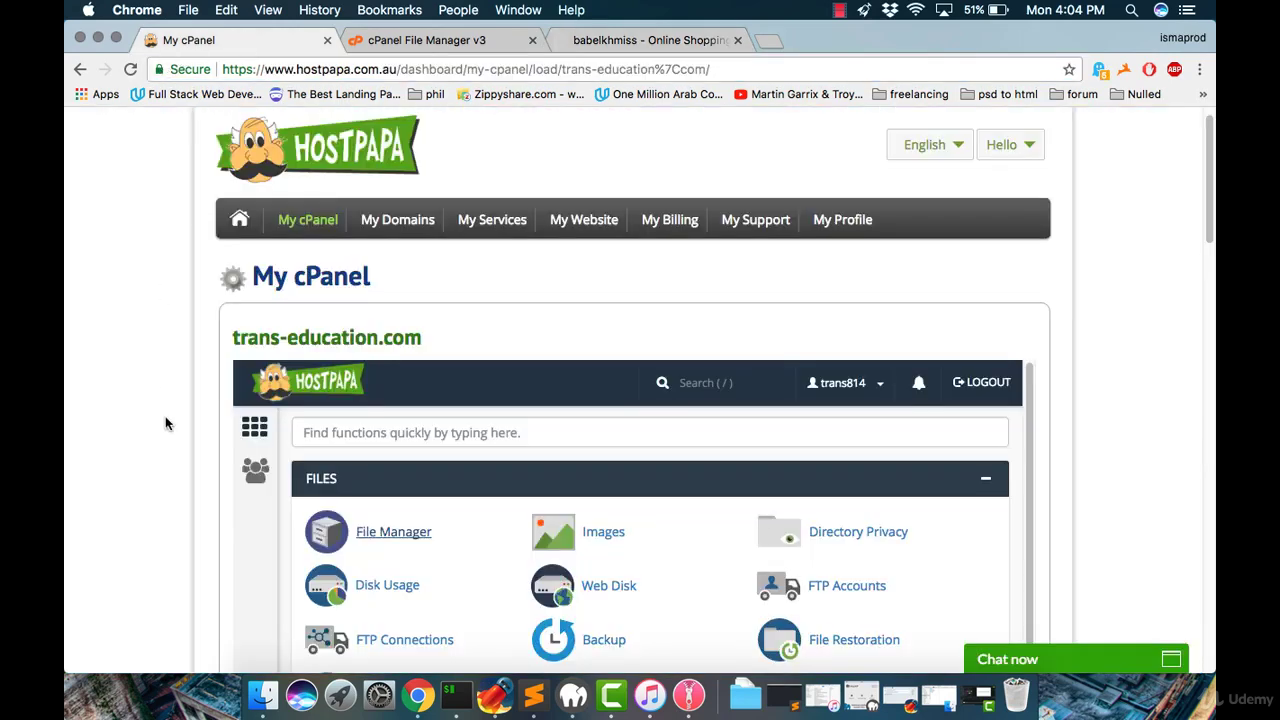
pyautogui.scroll(-5, 166, 423)
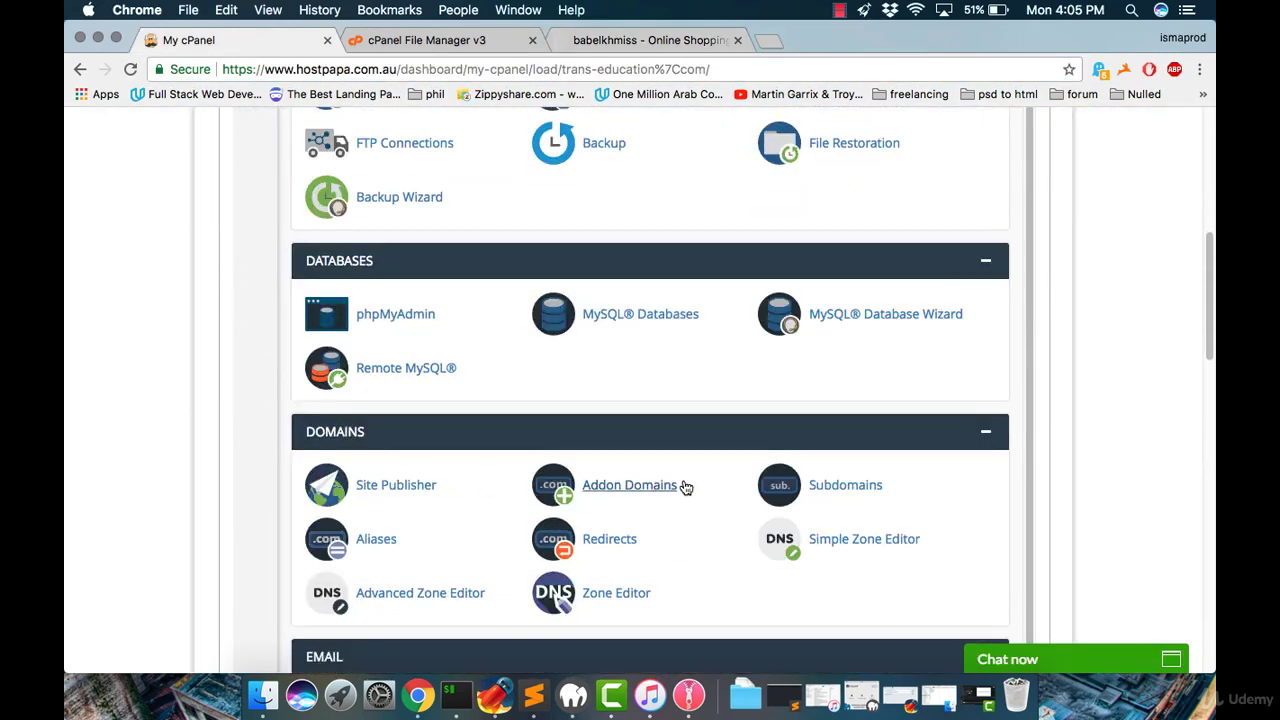
pyautogui.click(840, 487)
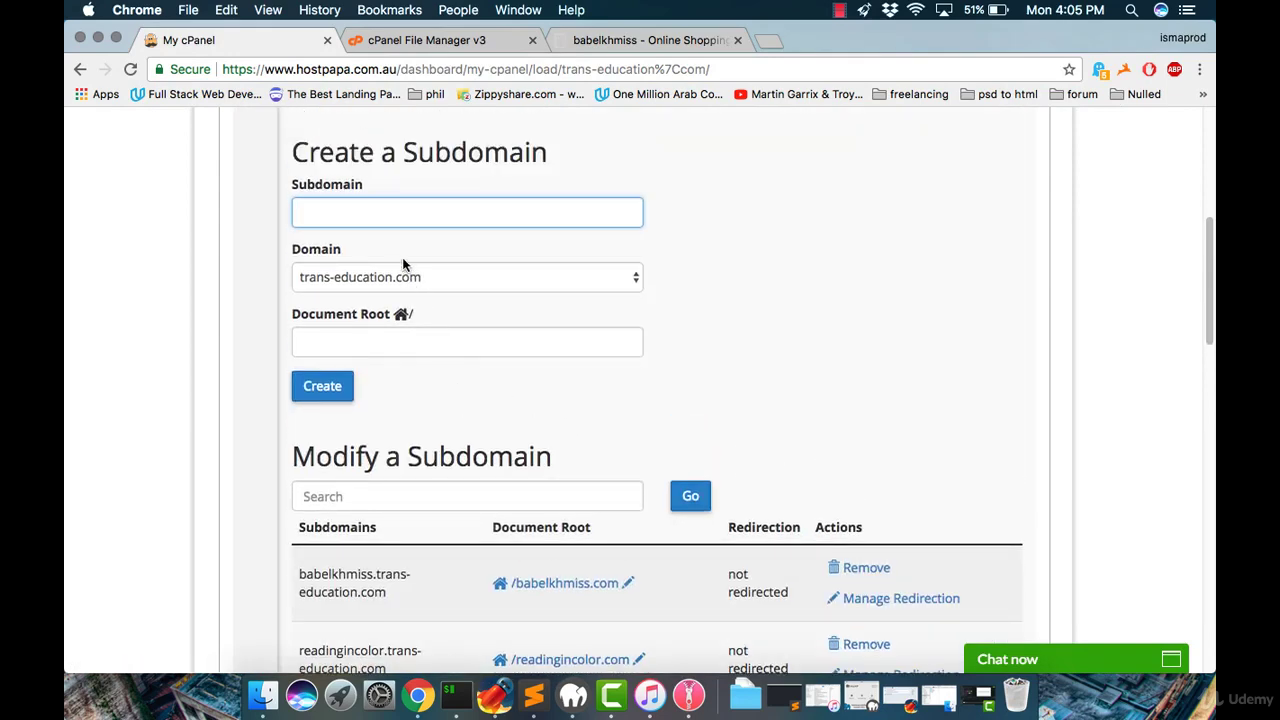
# Step: Create the subdomain netflix on the domain babelkhmiss.com with document root netflix.babelkhmiss.com
pyautogui.write('netflixx')
pyautogui.moveTo(390, 217); pyautogui.dragTo(244, 214)
pyautogui.write('netflix')
pyautogui.click(457, 280)
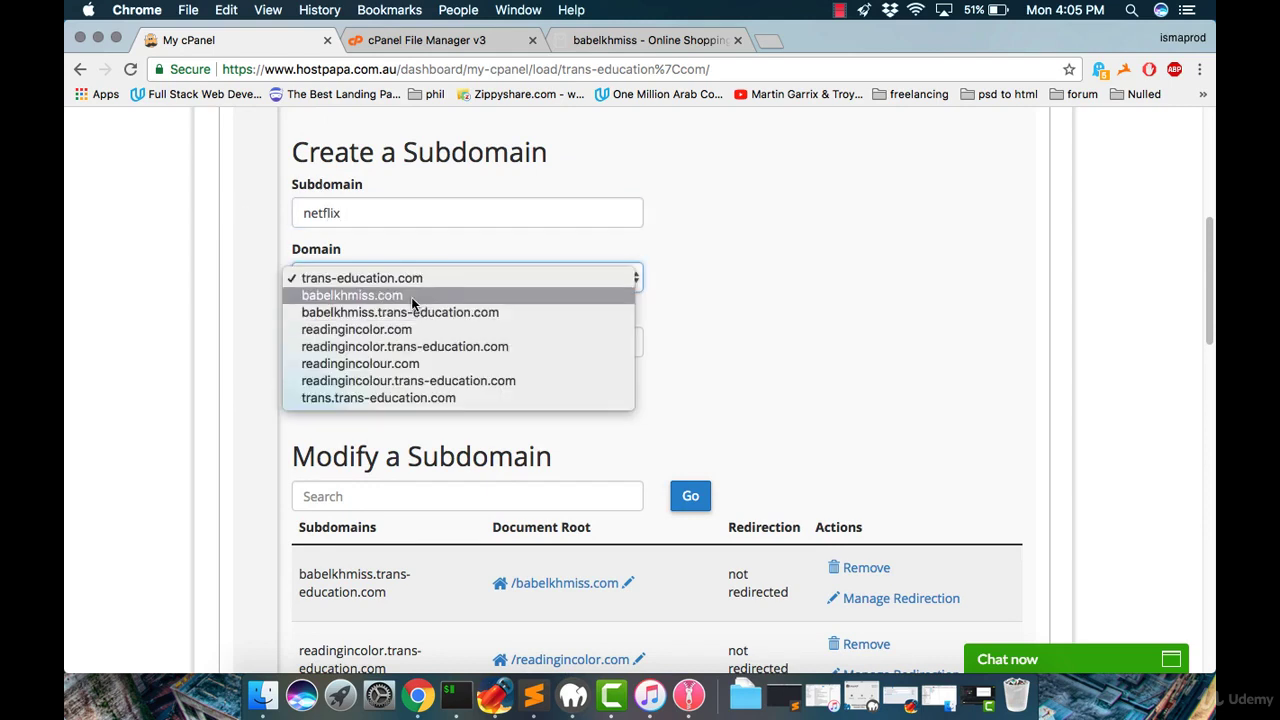
pyautogui.click(408, 296)
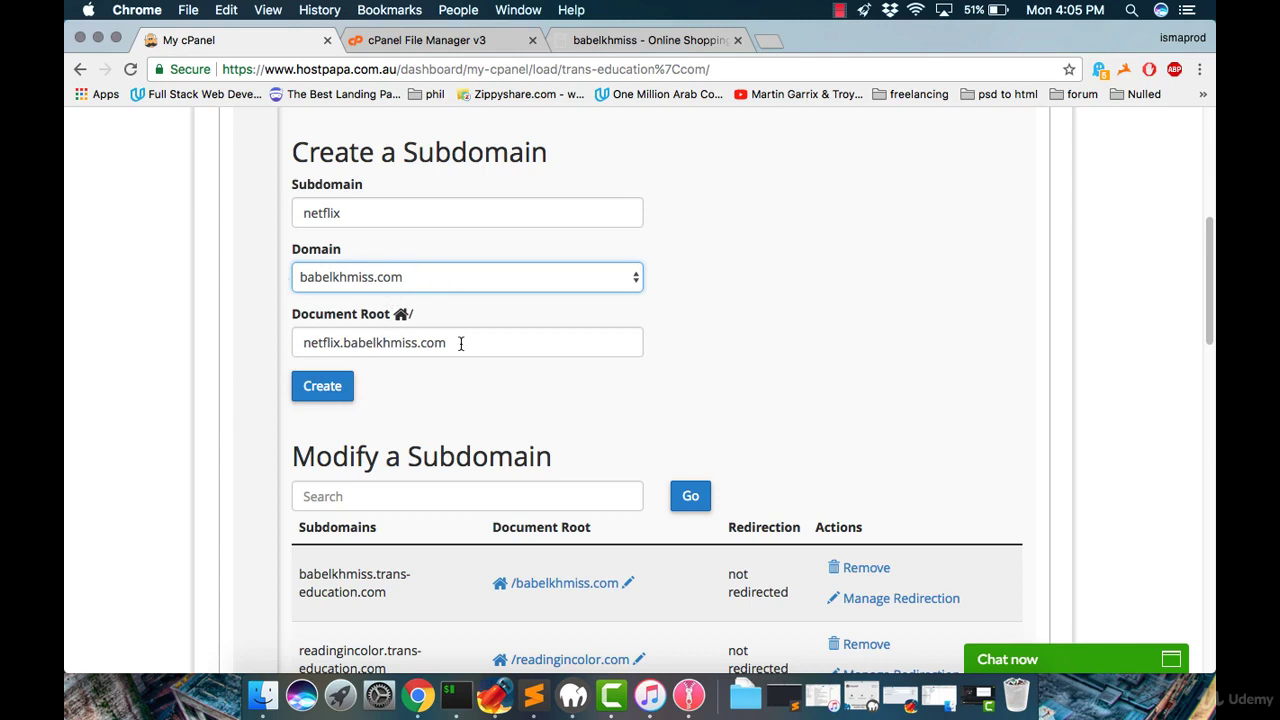
pyautogui.moveTo(474, 343); pyautogui.dragTo(300, 343)
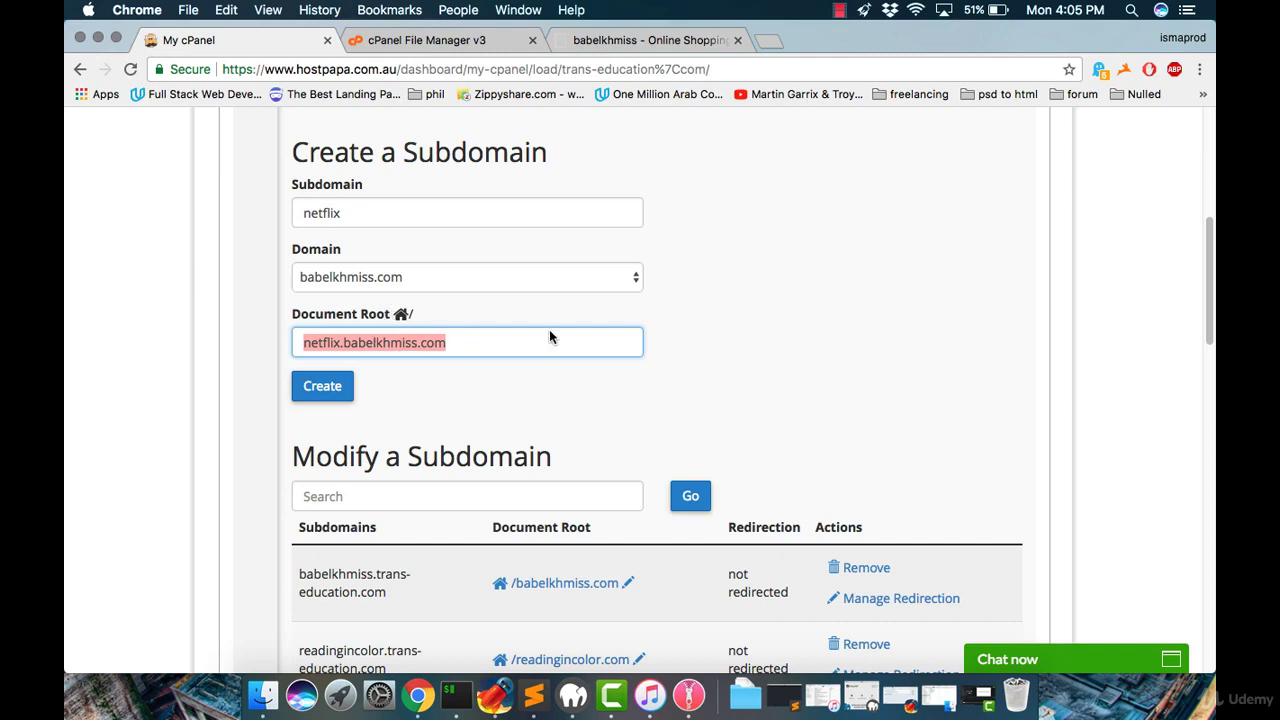
pyautogui.click(340, 393)
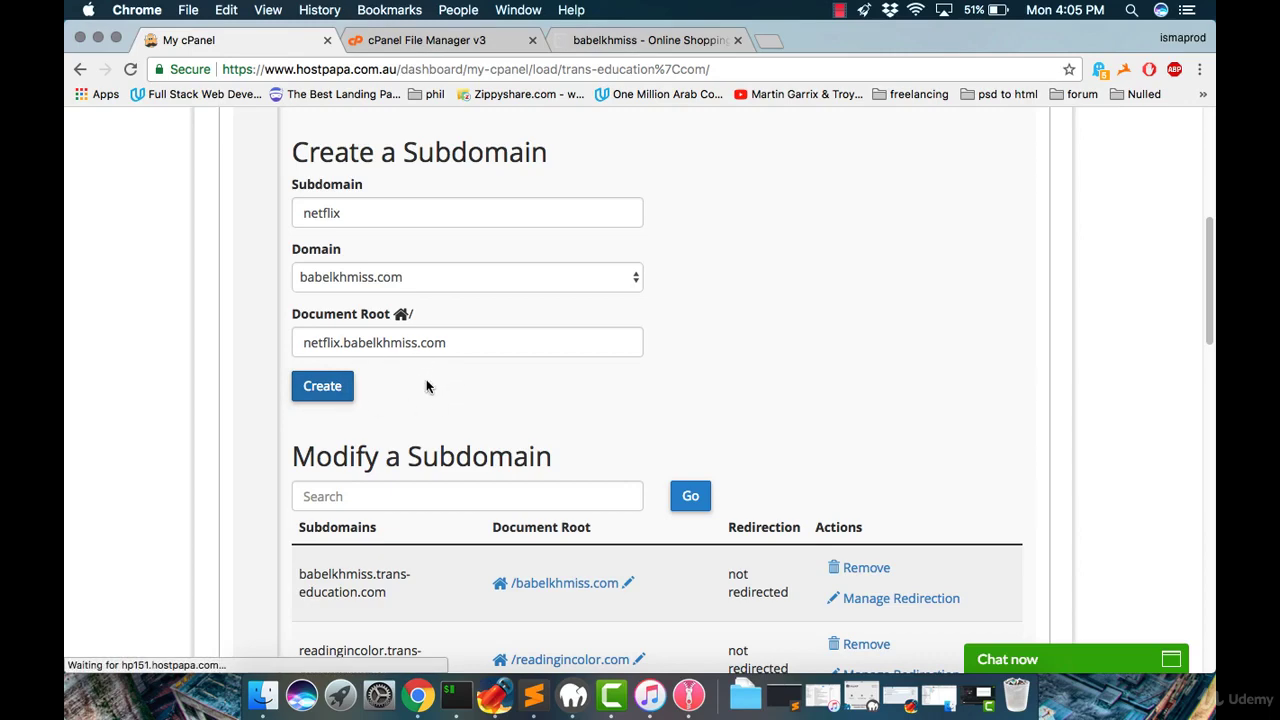
pyautogui.scroll(3, 214, 334)
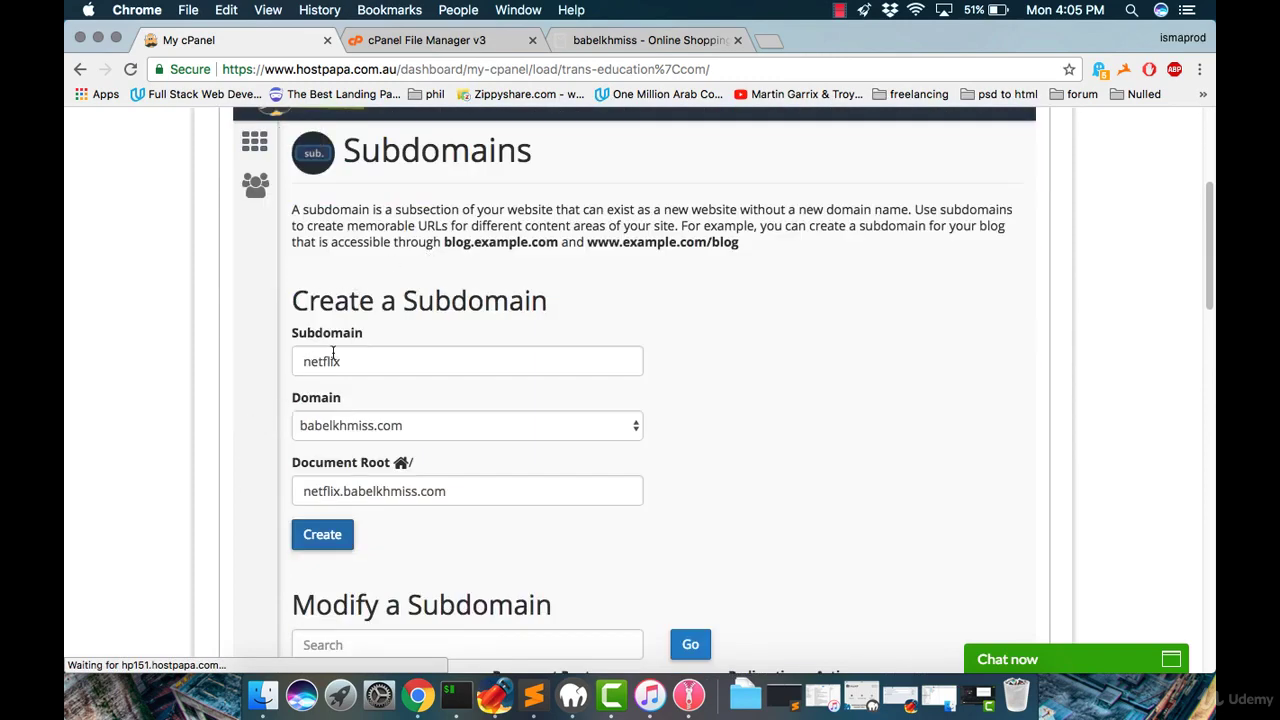
pyautogui.scroll(-2, 290, 395)
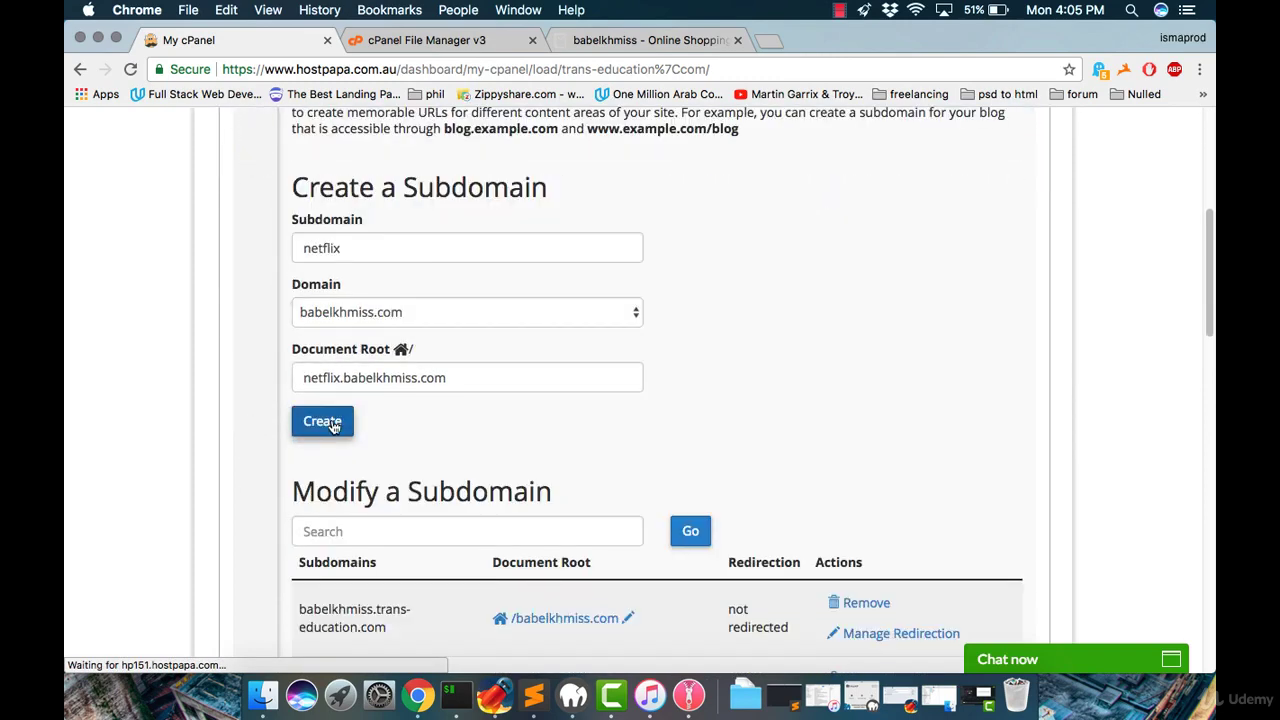
pyautogui.click(313, 426)
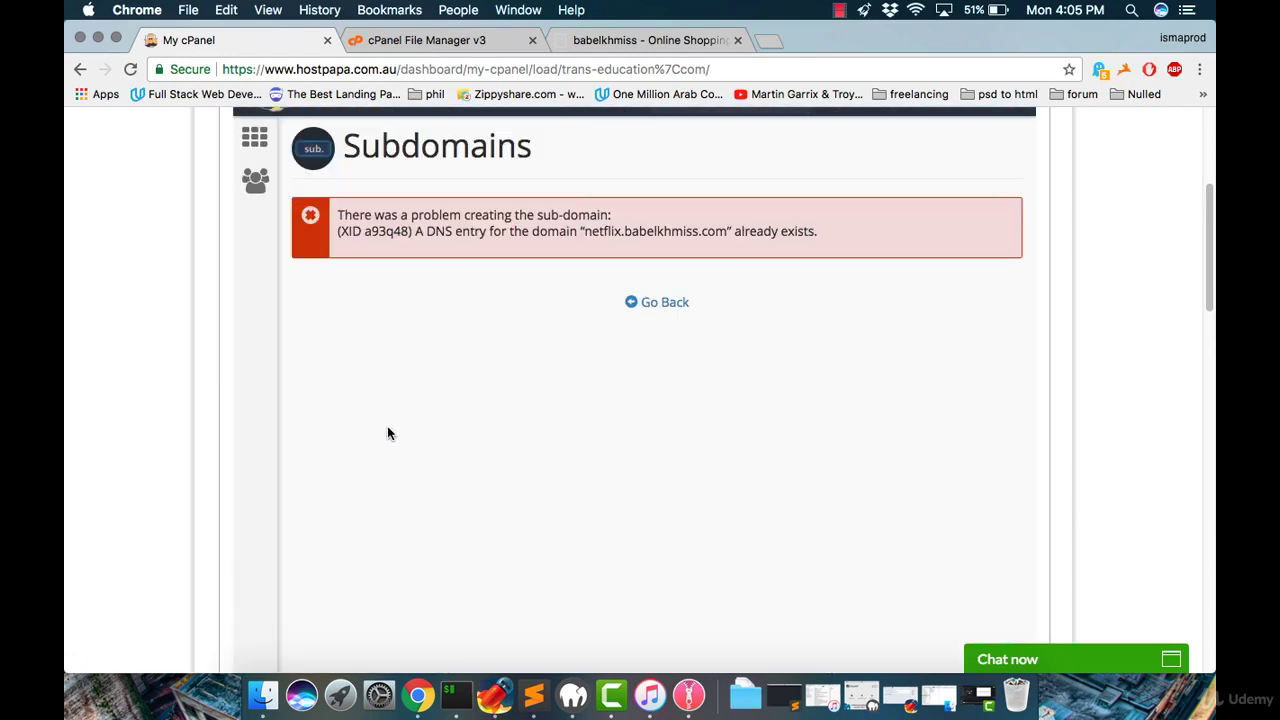
# Step: Leave the Subdomains page for the cPanel overview of all functions and reopen File Manager
pyautogui.click(664, 306)
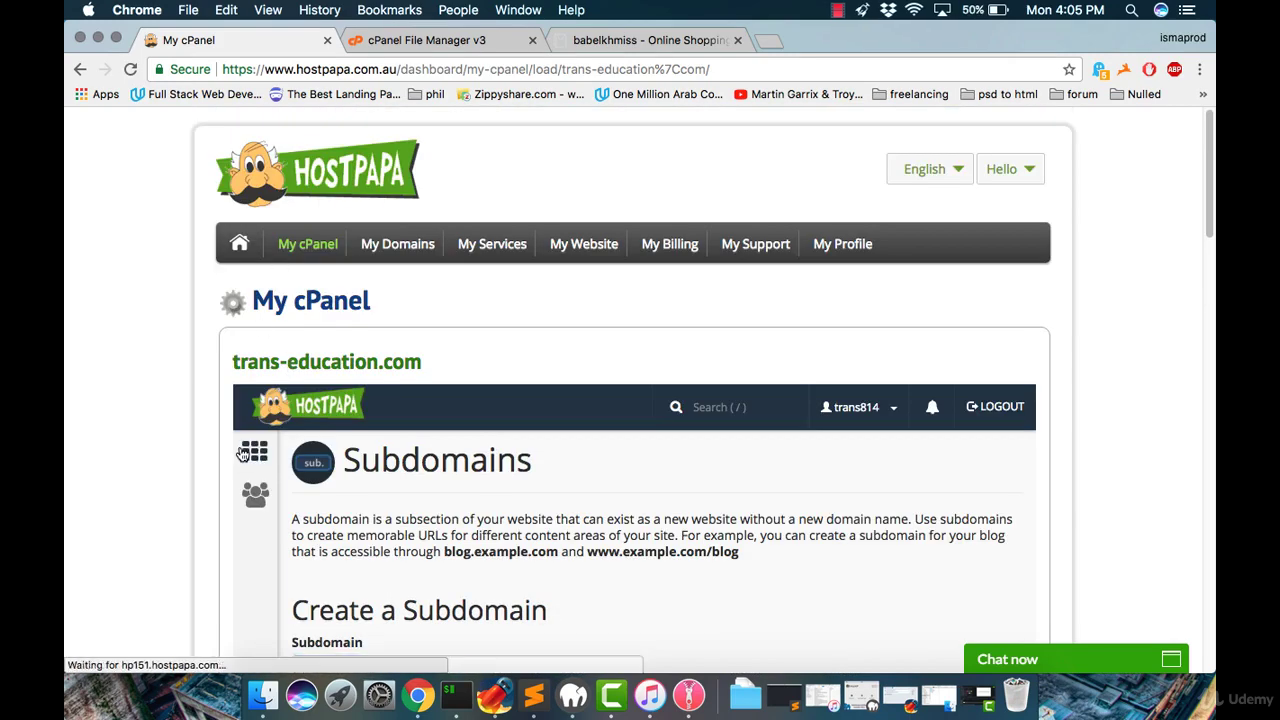
pyautogui.scroll(-5, 386, 467)
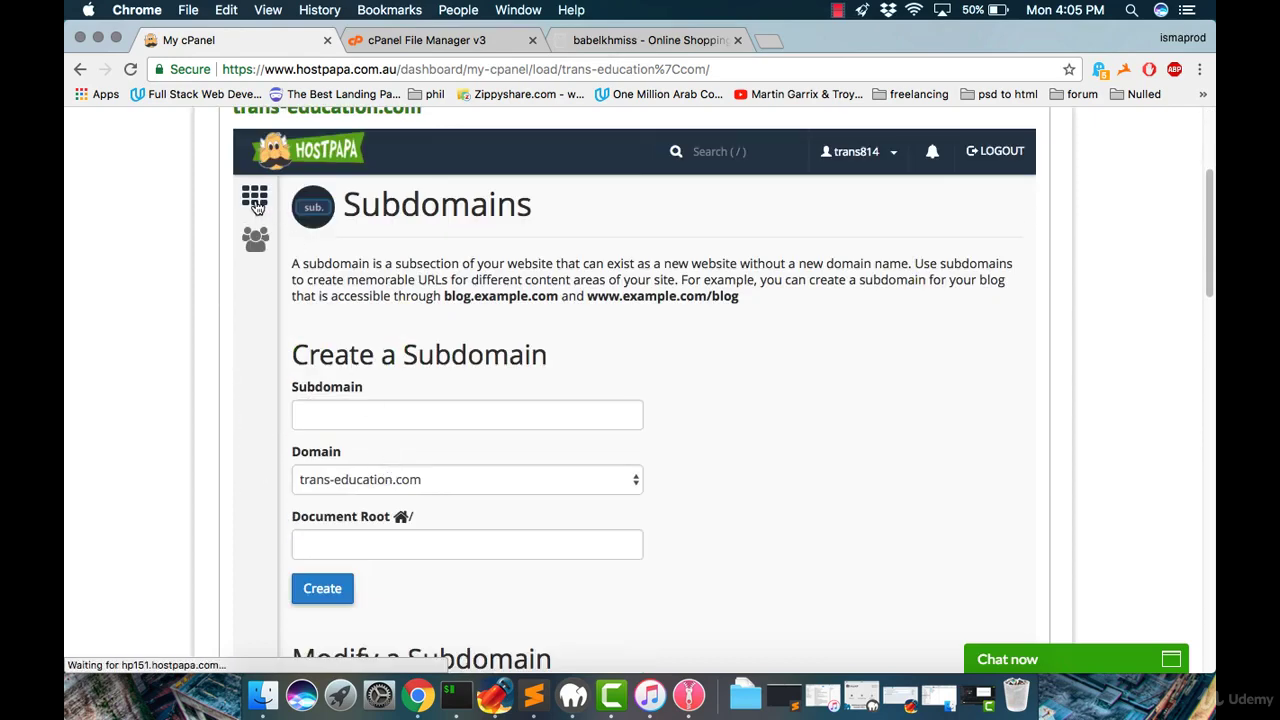
pyautogui.click(255, 203)
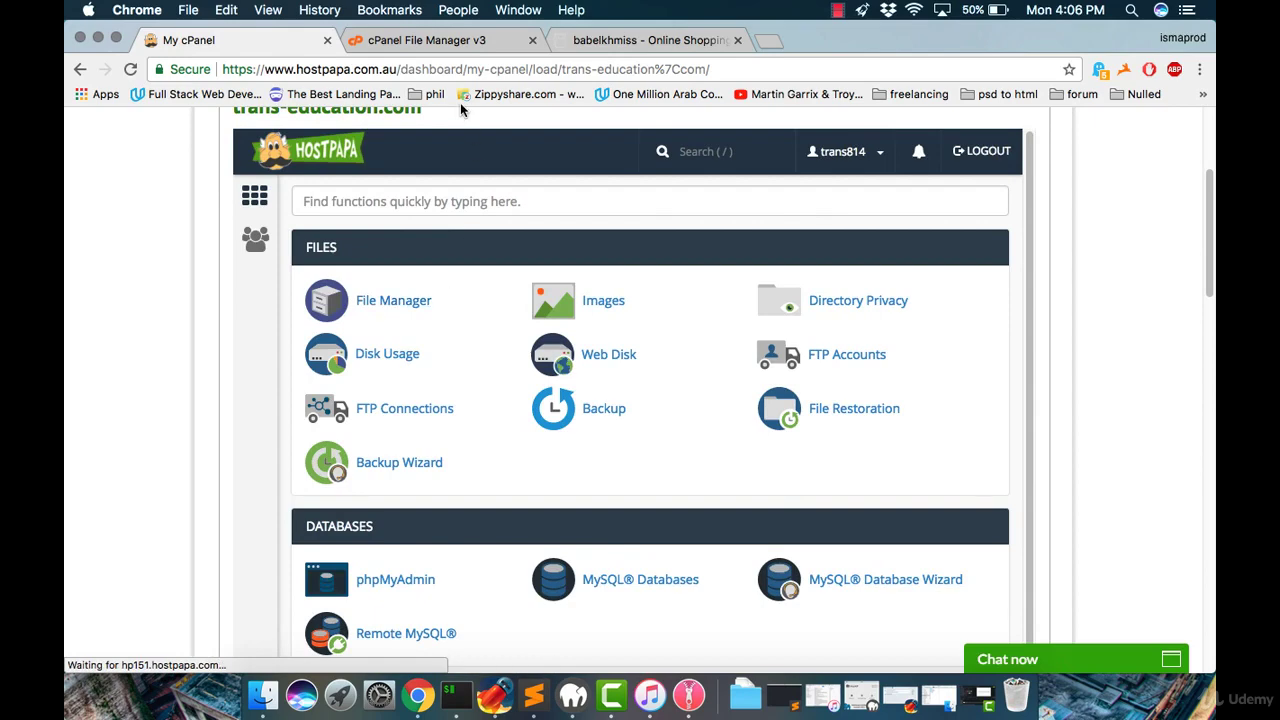
pyautogui.click(392, 302)
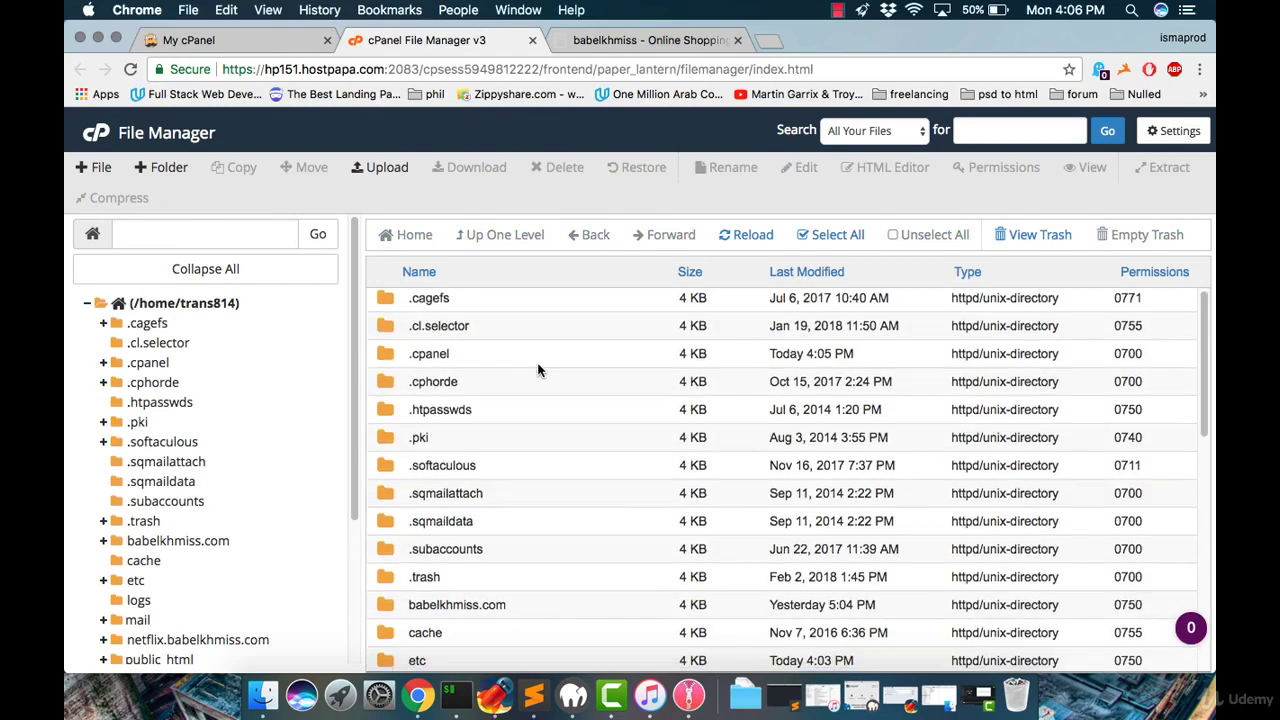
# Step: Locate and select the netflix.babelkhmiss.com folder in the home directory, and open the public_html folder
pyautogui.scroll(-3, 537, 370)
pyautogui.scroll(-2, 531, 433)
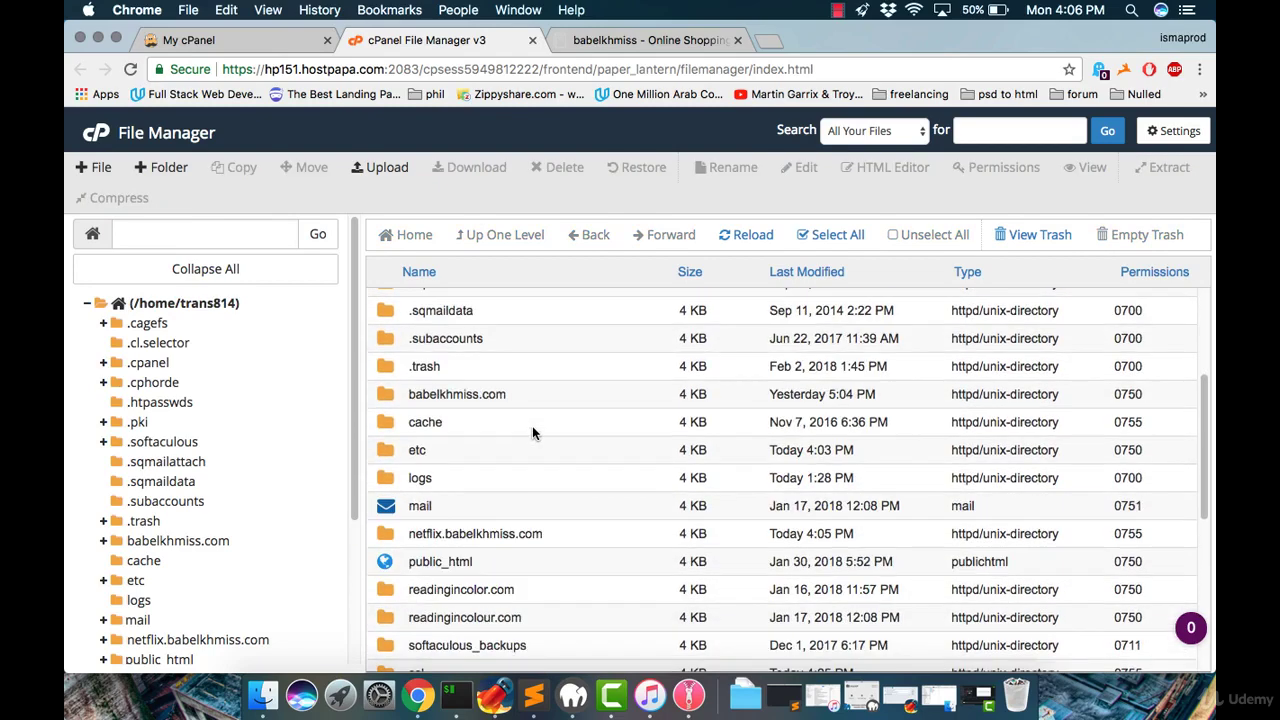
pyautogui.click(542, 537)
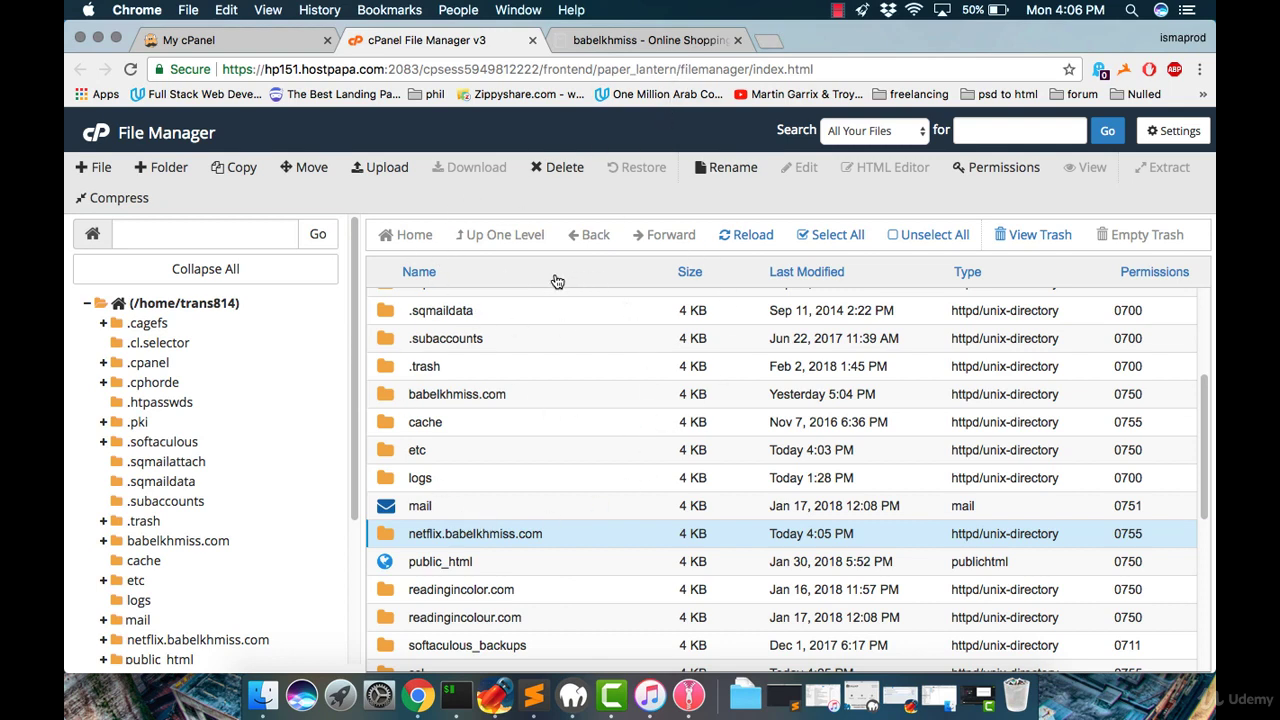
pyautogui.click(508, 566)
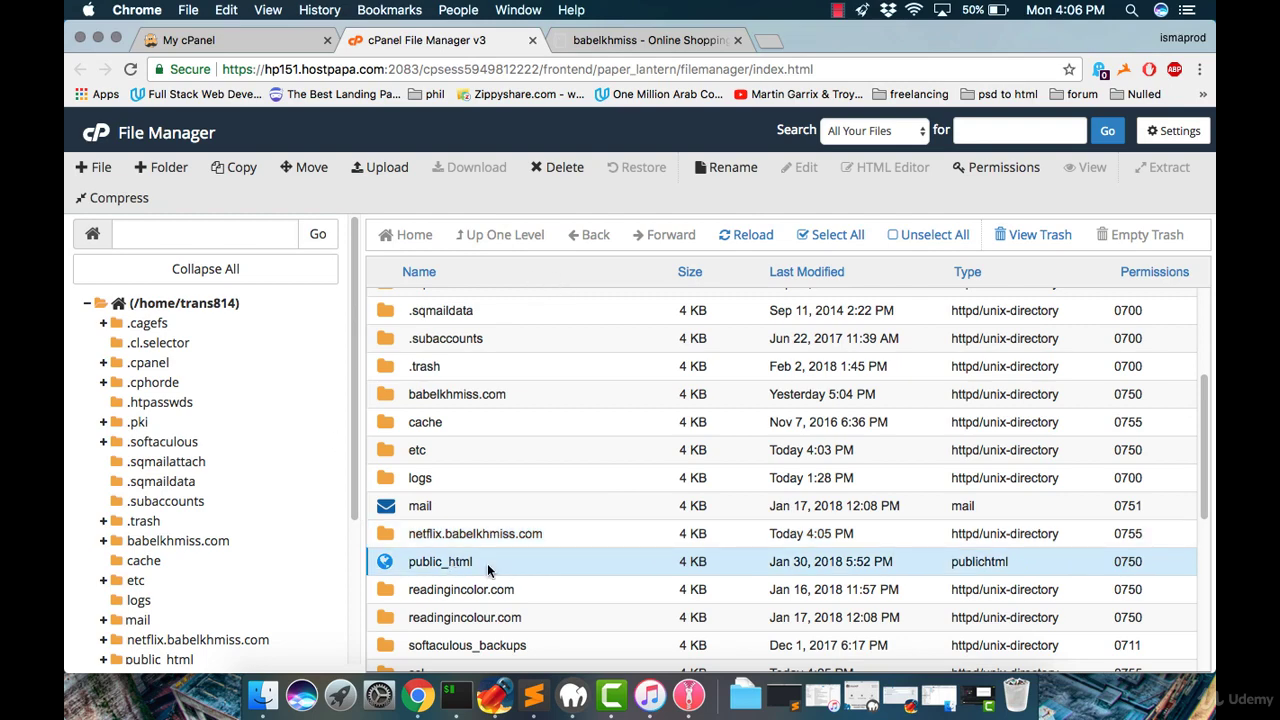
pyautogui.doubleClick(488, 566)
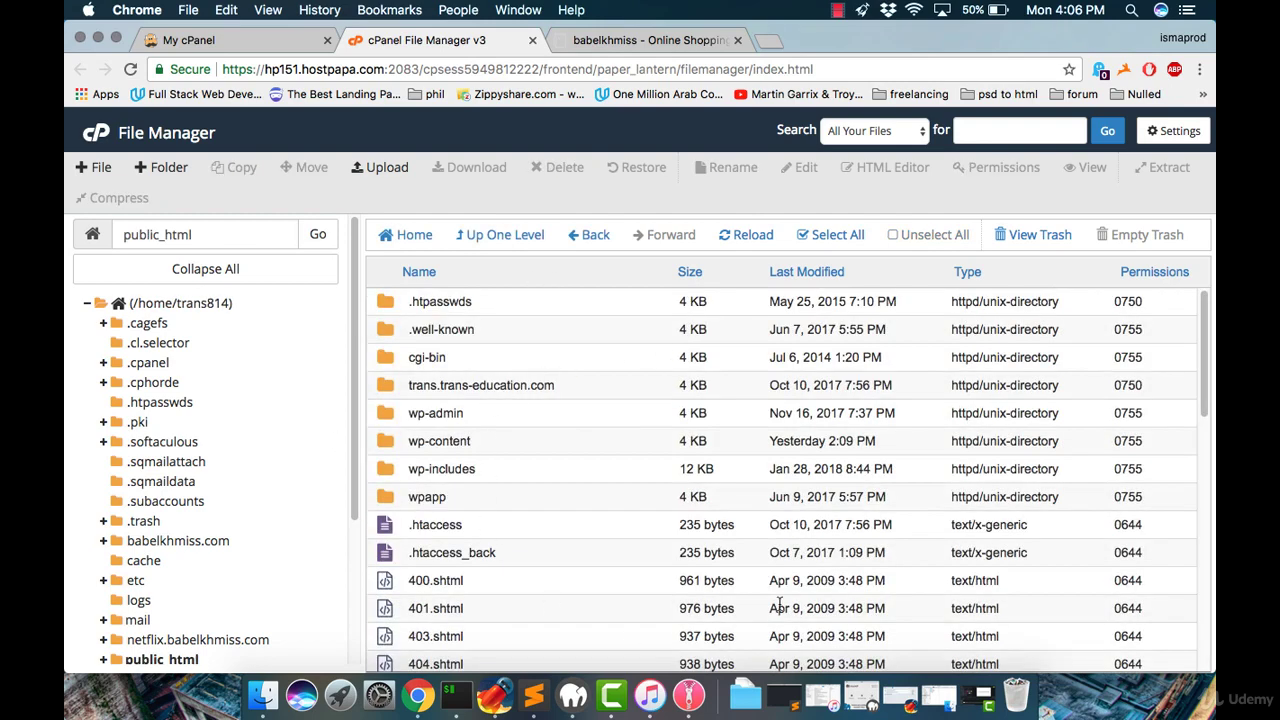
# Step: Return to the home directory and open the netflix.babelkhmiss.com folder
pyautogui.click(520, 237)
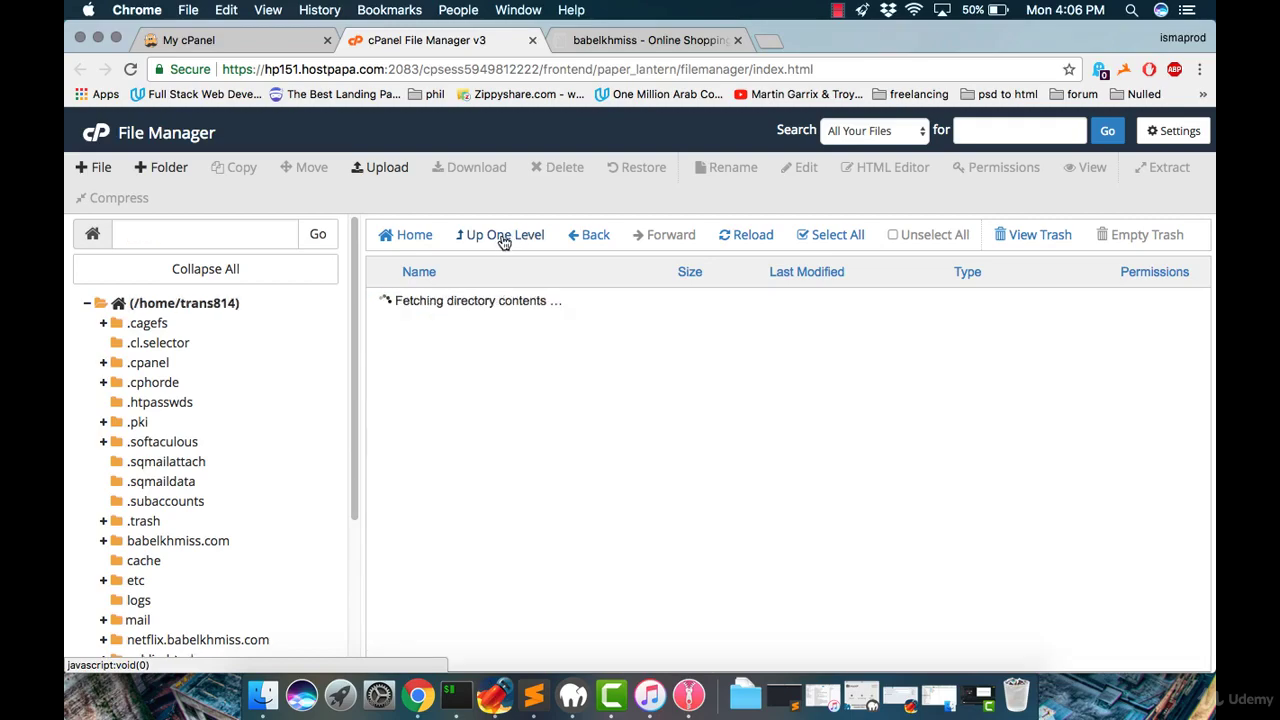
pyautogui.scroll(-10, 553, 496)
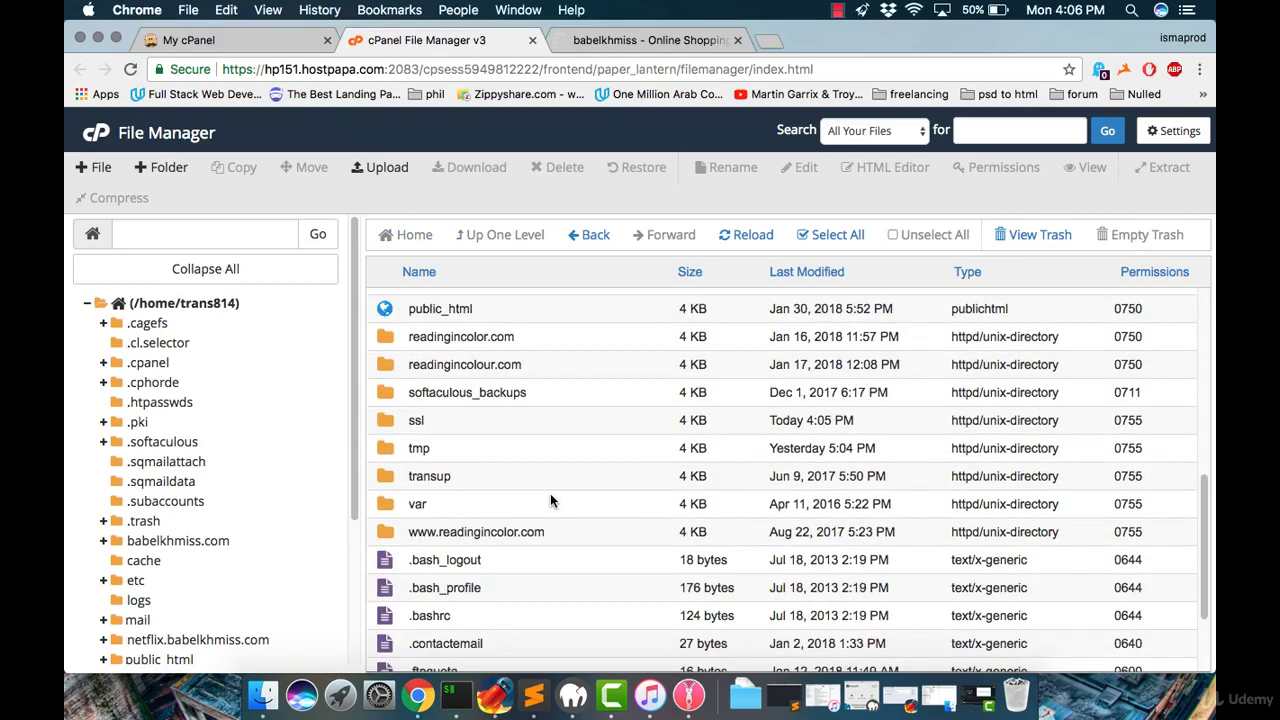
pyautogui.scroll(3, 530, 368)
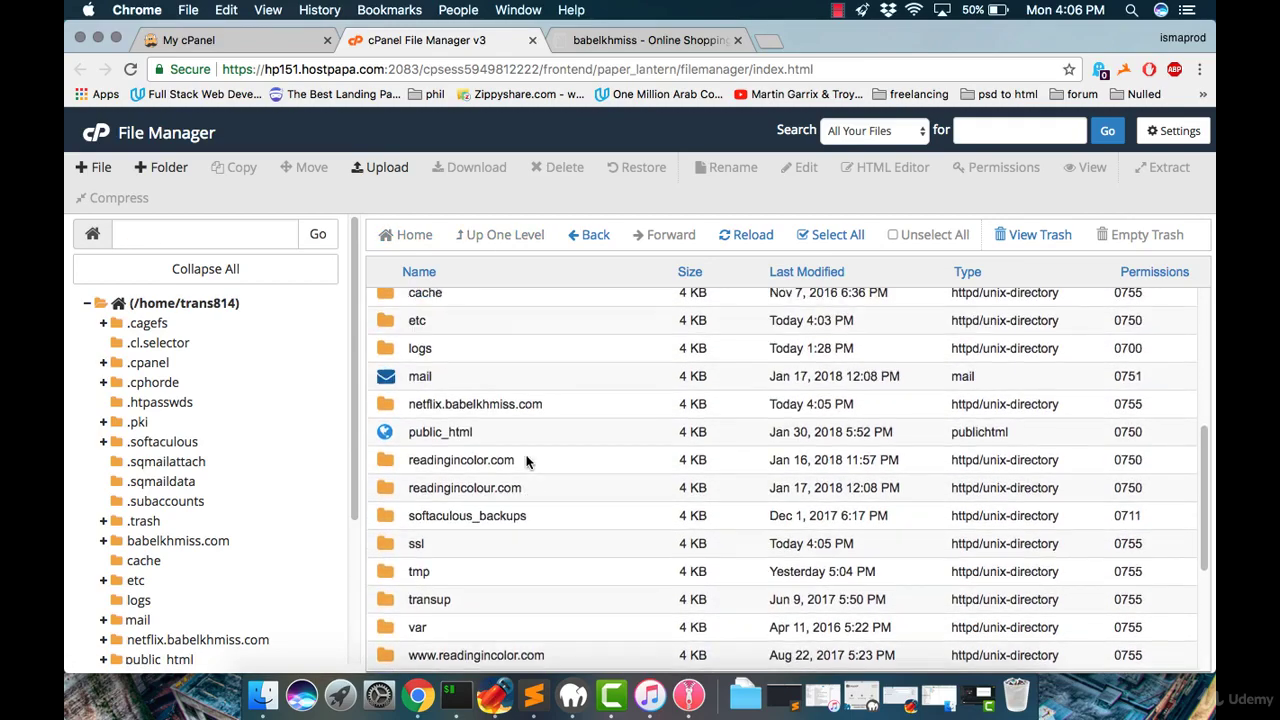
pyautogui.doubleClick(565, 404)
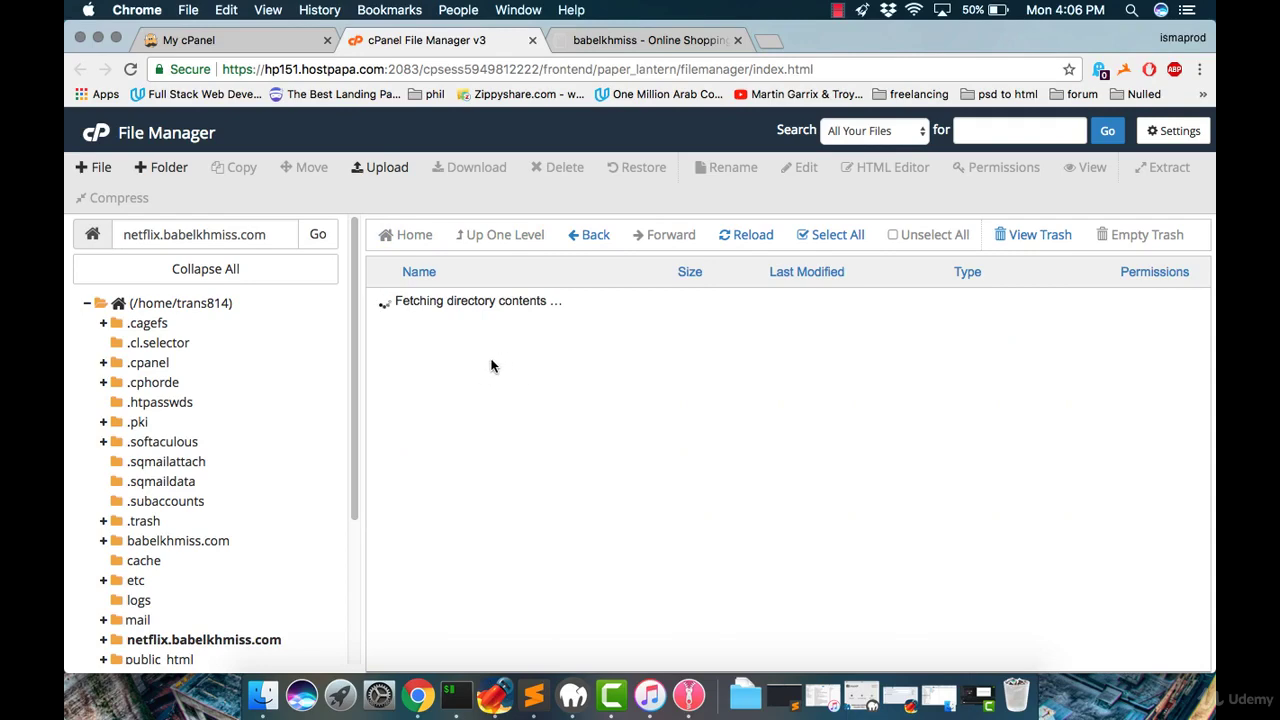
# Step: Permanently delete the cgi-bin folder, skipping the trash, and open the upload page for netflix.babelkhmiss.com
pyautogui.click(519, 308)
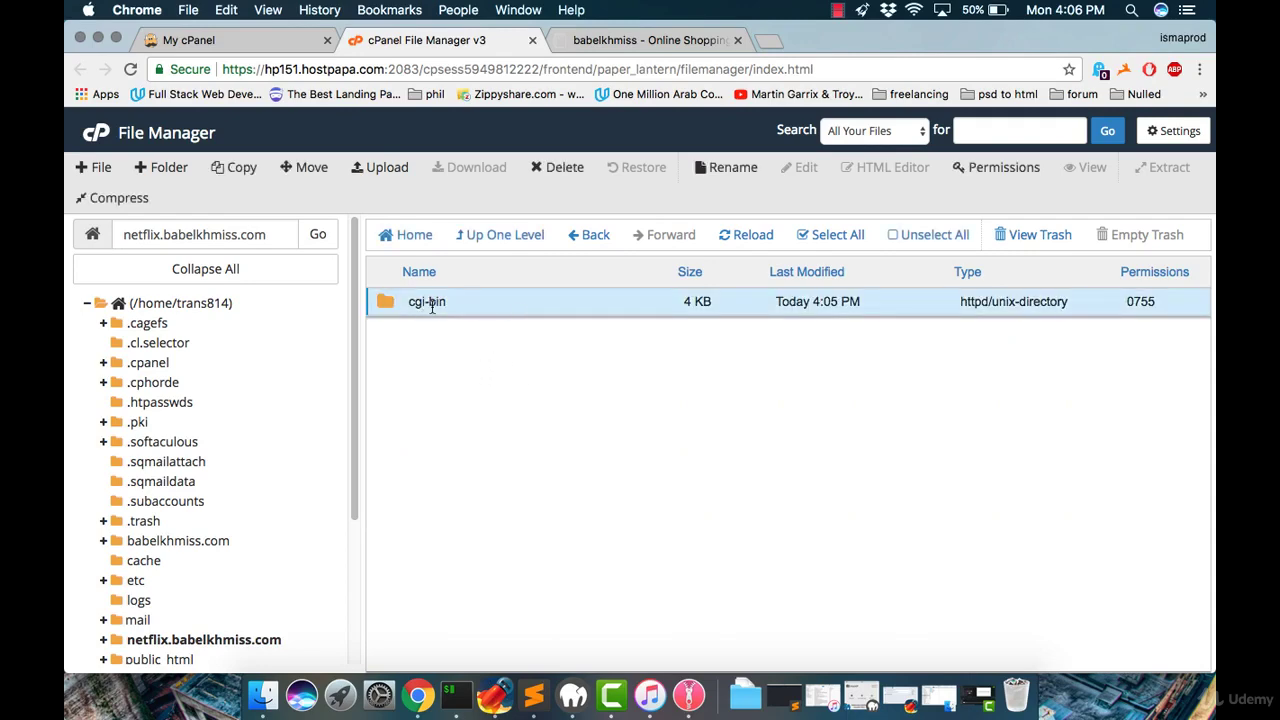
pyautogui.moveTo(403, 302)
pyautogui.mouseDown()
pyautogui.moveTo(443, 301)
pyautogui.moveTo(417, 301)
pyautogui.mouseUp()
pyautogui.click(566, 177)
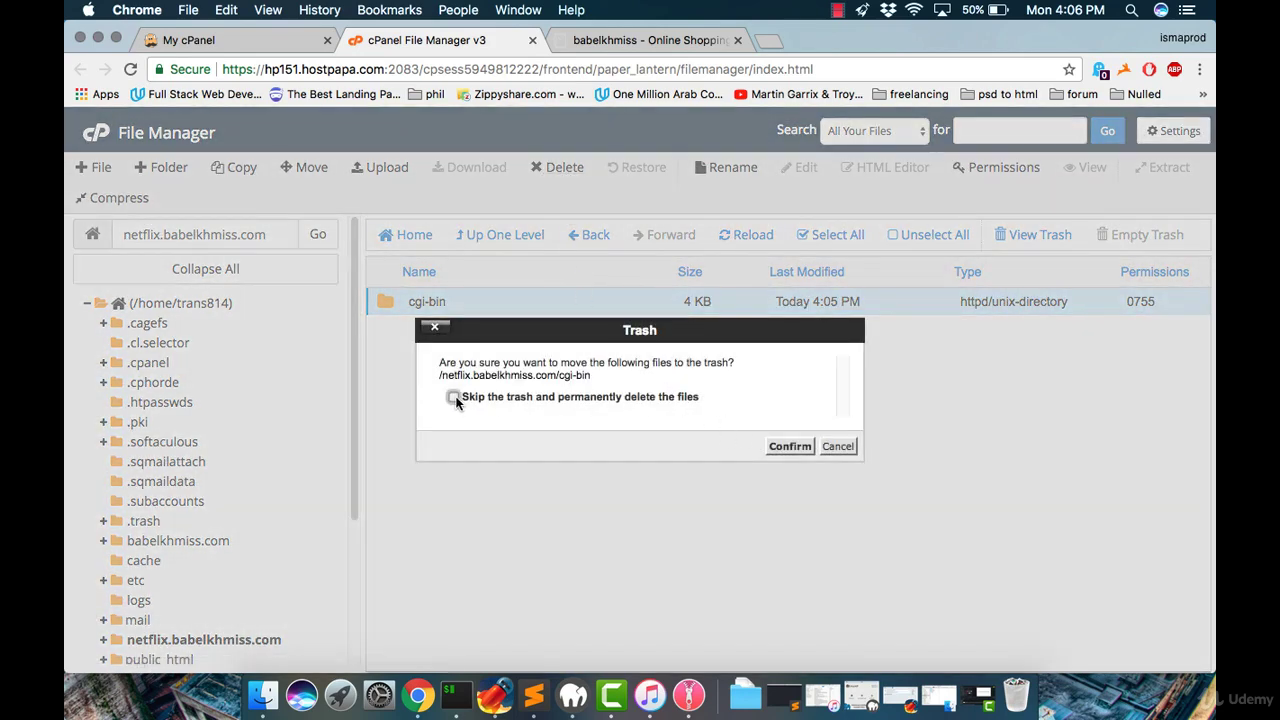
pyautogui.click(455, 398)
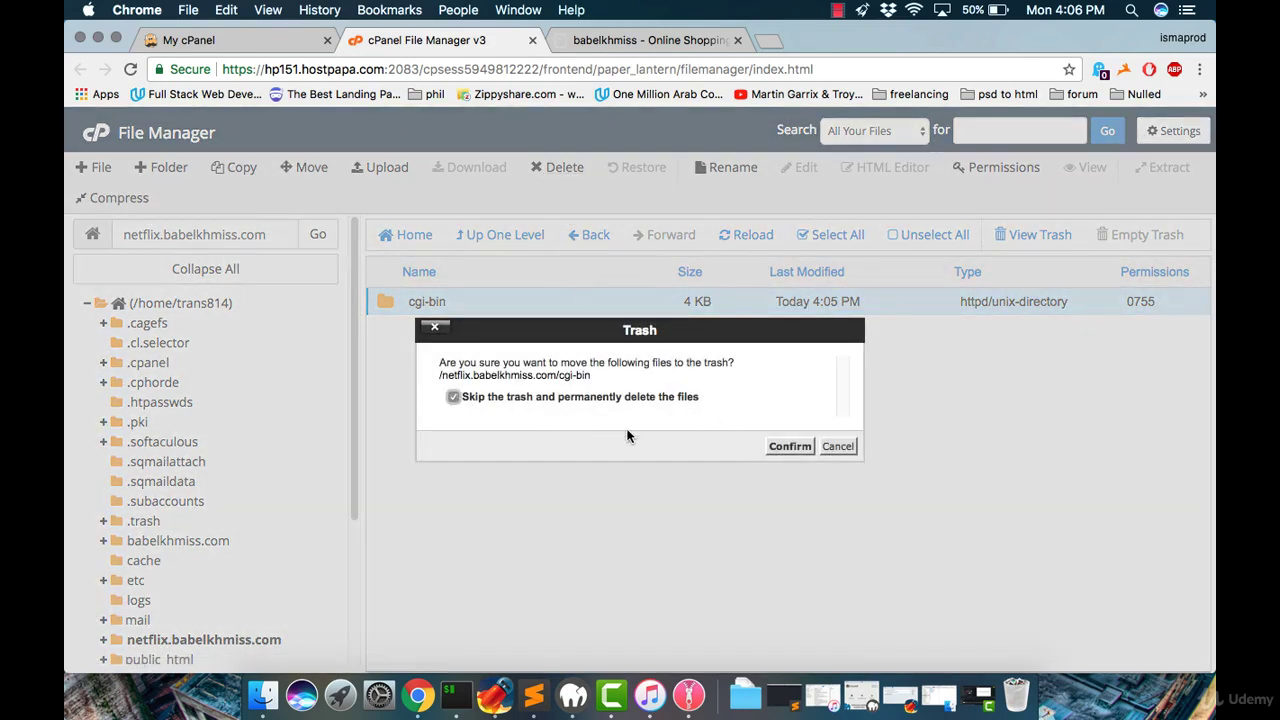
pyautogui.click(788, 448)
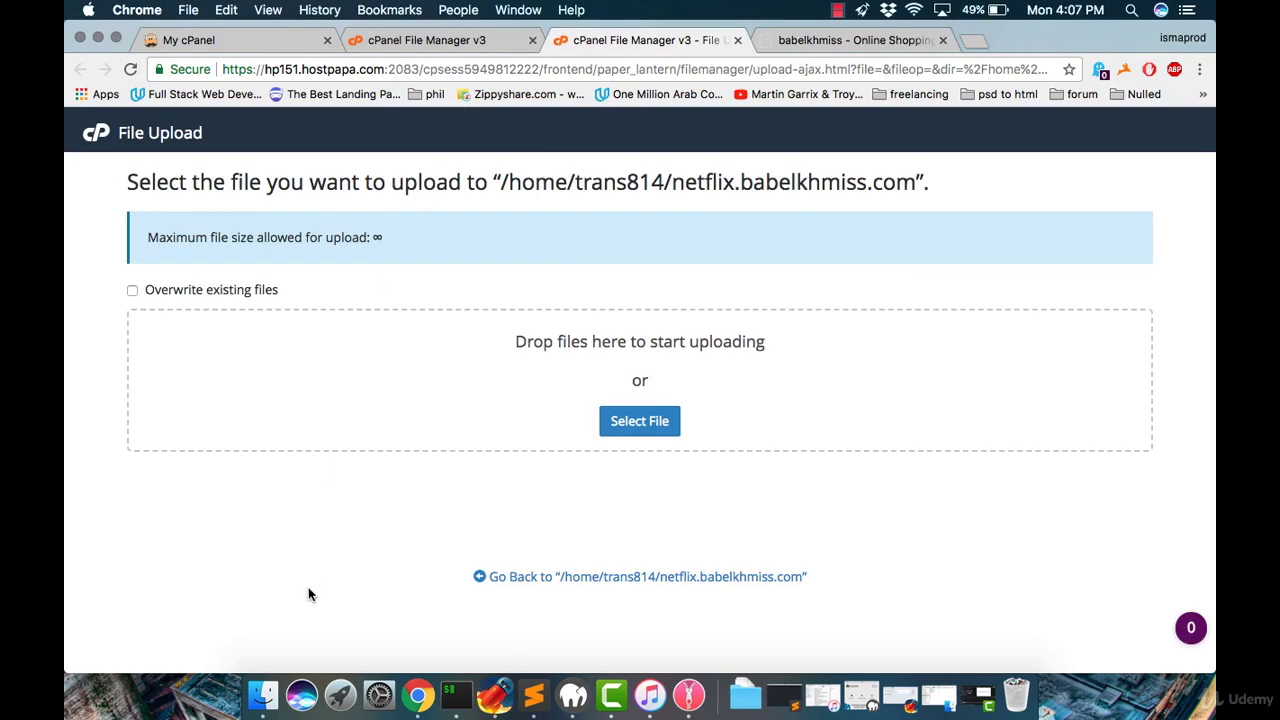
# Step: Minimize the browser and close the Finder window to clear the desktop
pyautogui.click(98, 38)
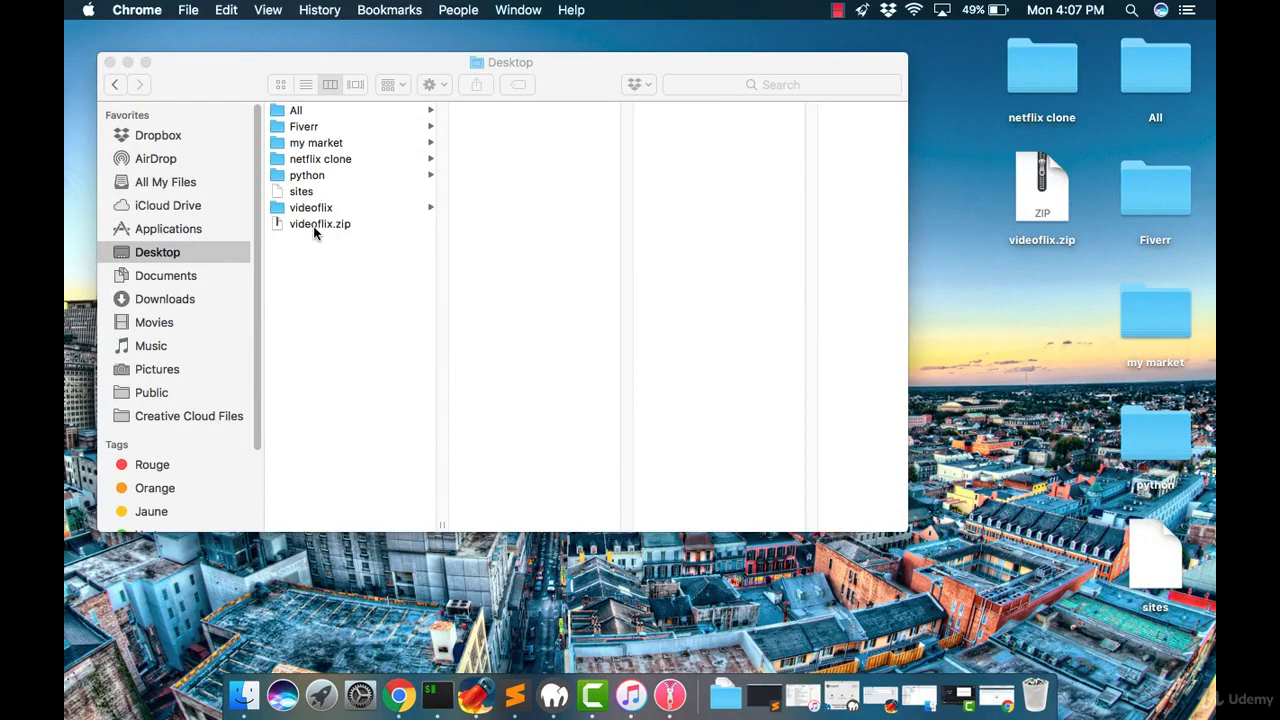
pyautogui.click(313, 231)
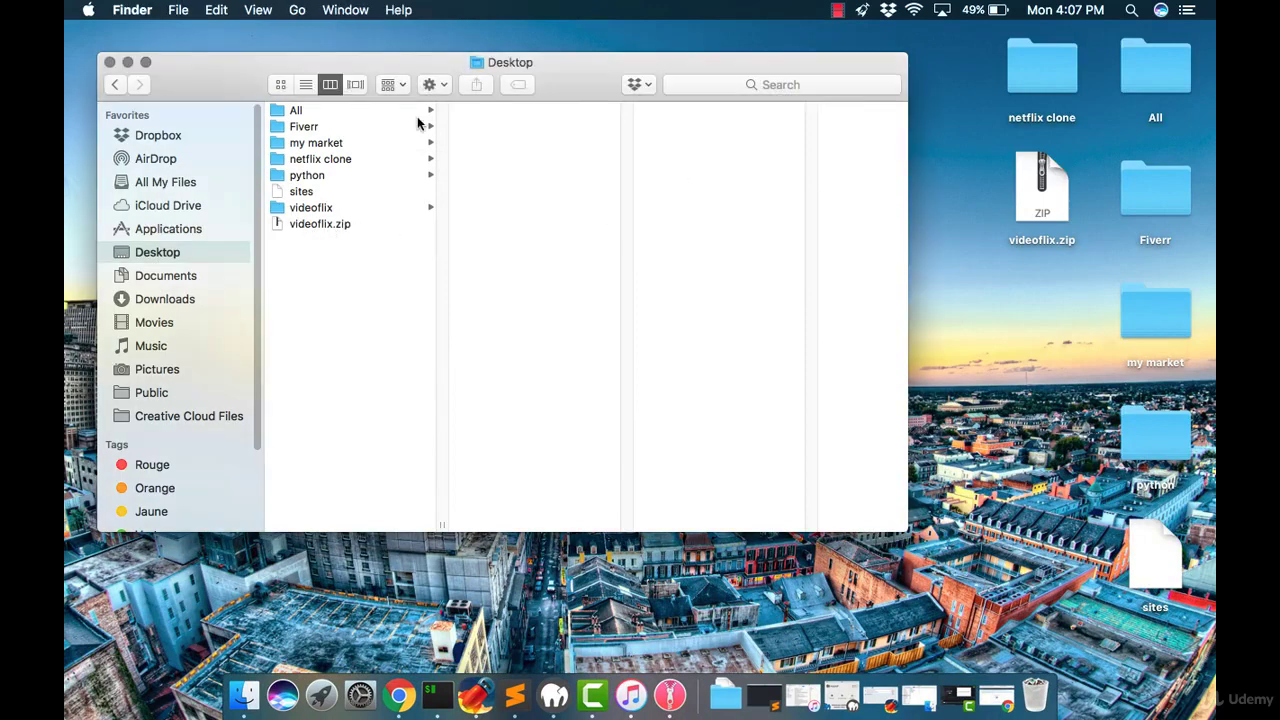
pyautogui.click(110, 62)
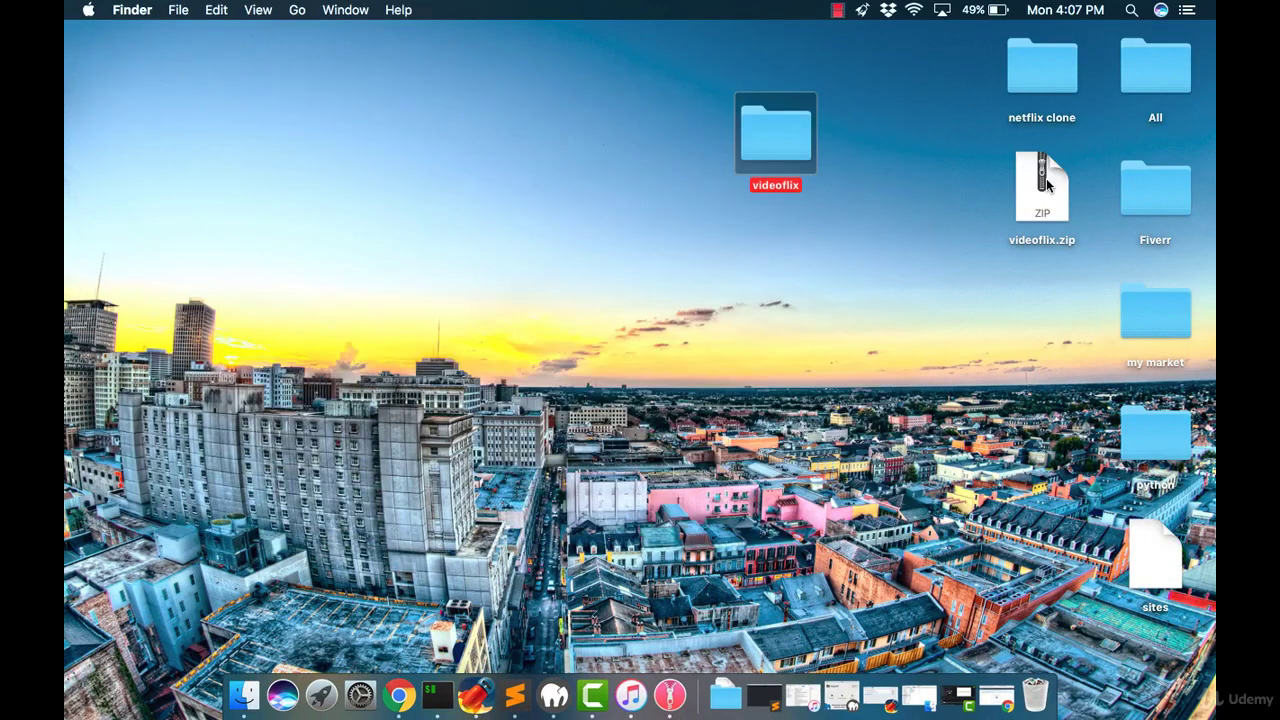
# Step: Rearrange the videoflix.zip archive and the videoflix folder on the desktop, putting the folder apart from the archive
pyautogui.moveTo(1047, 183); pyautogui.dragTo(494, 158)
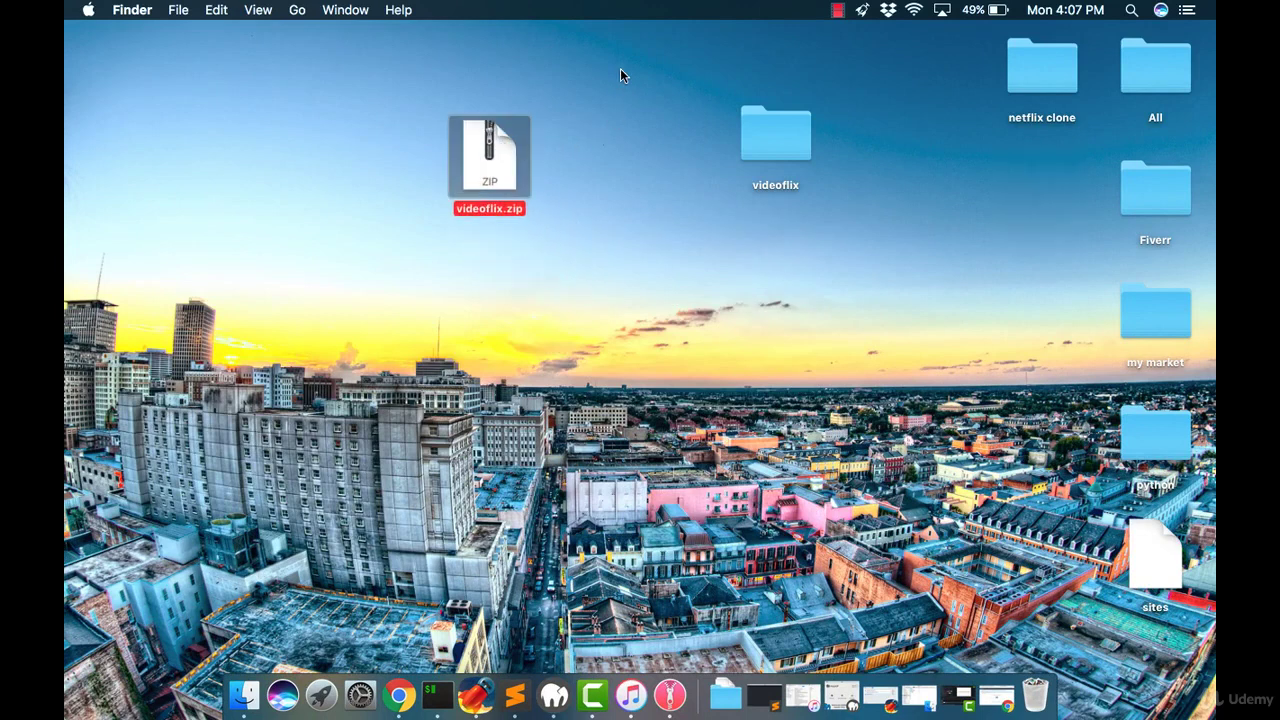
pyautogui.moveTo(620, 75); pyautogui.dragTo(411, 237)
pyautogui.moveTo(478, 150); pyautogui.dragTo(1040, 201)
pyautogui.moveTo(791, 147); pyautogui.dragTo(510, 127)
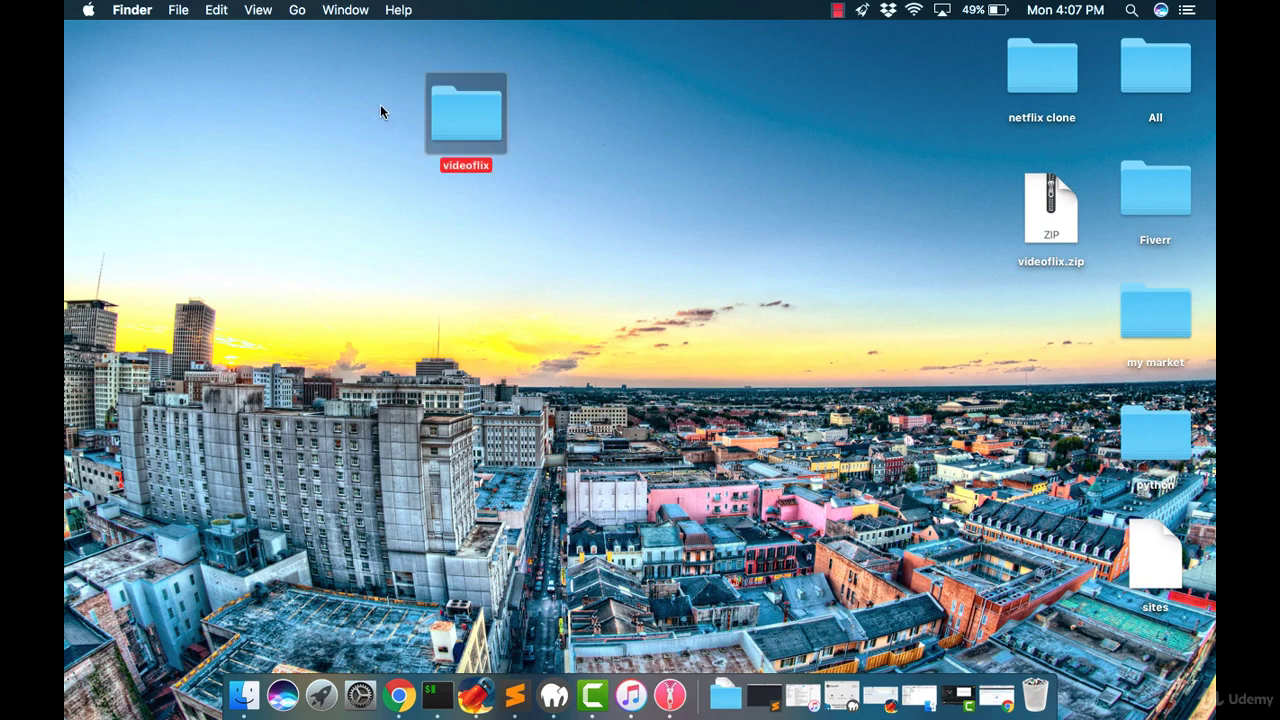
pyautogui.moveTo(380, 109); pyautogui.dragTo(652, 124)
# Step: Open the videoflix folder and compress all five items, .htaccess, application, assets, index.php and system, into one archive
pyautogui.doubleClick(472, 99)
pyautogui.moveTo(449, 225); pyautogui.dragTo(488, 108)
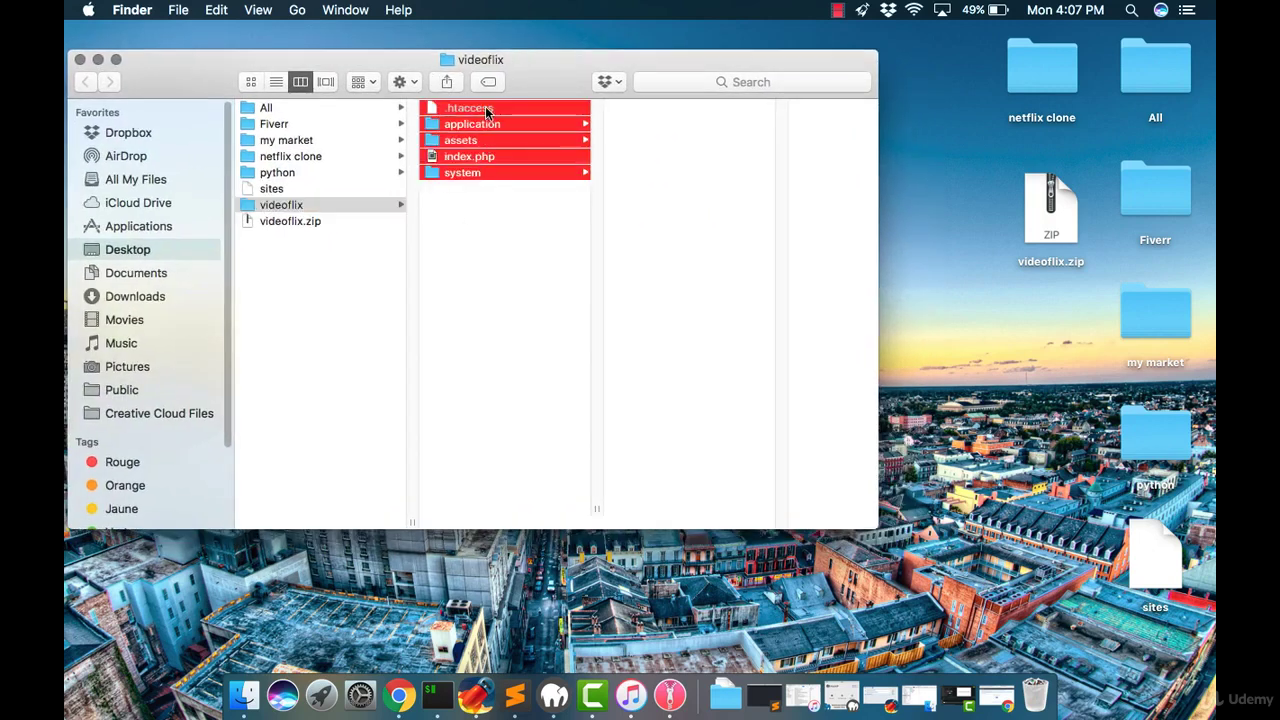
pyautogui.rightClick(476, 158)
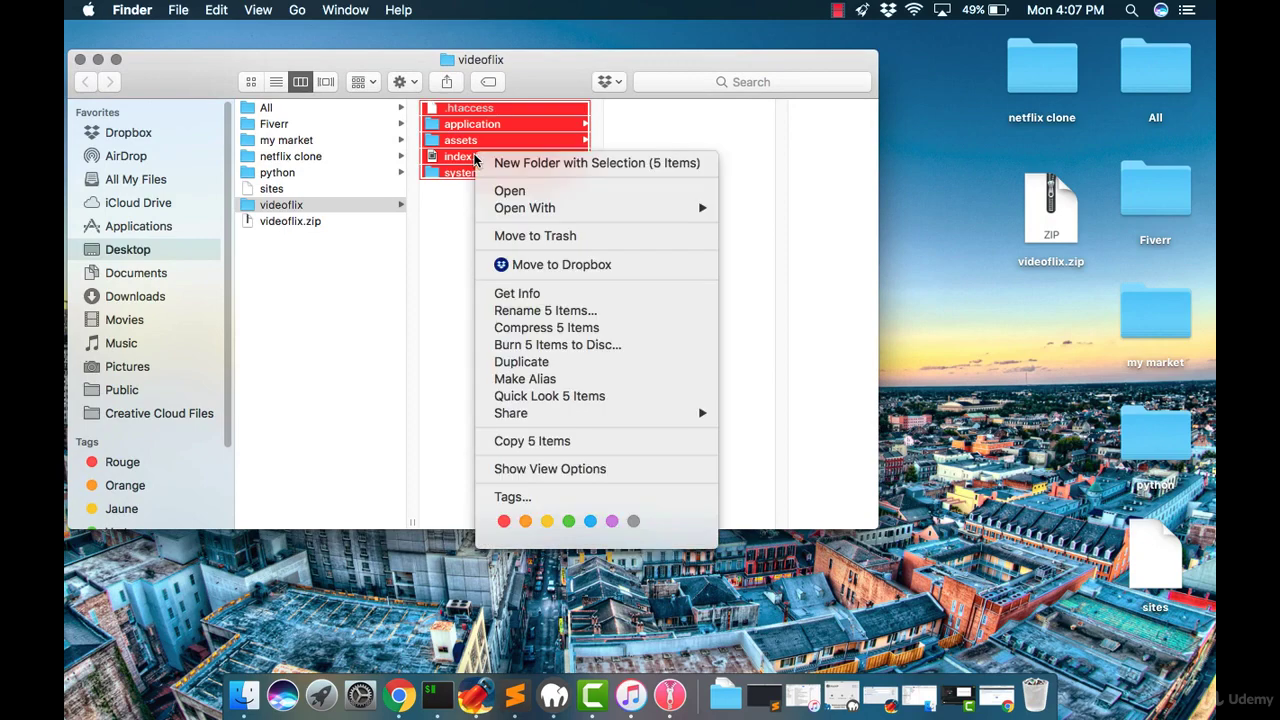
pyautogui.click(547, 328)
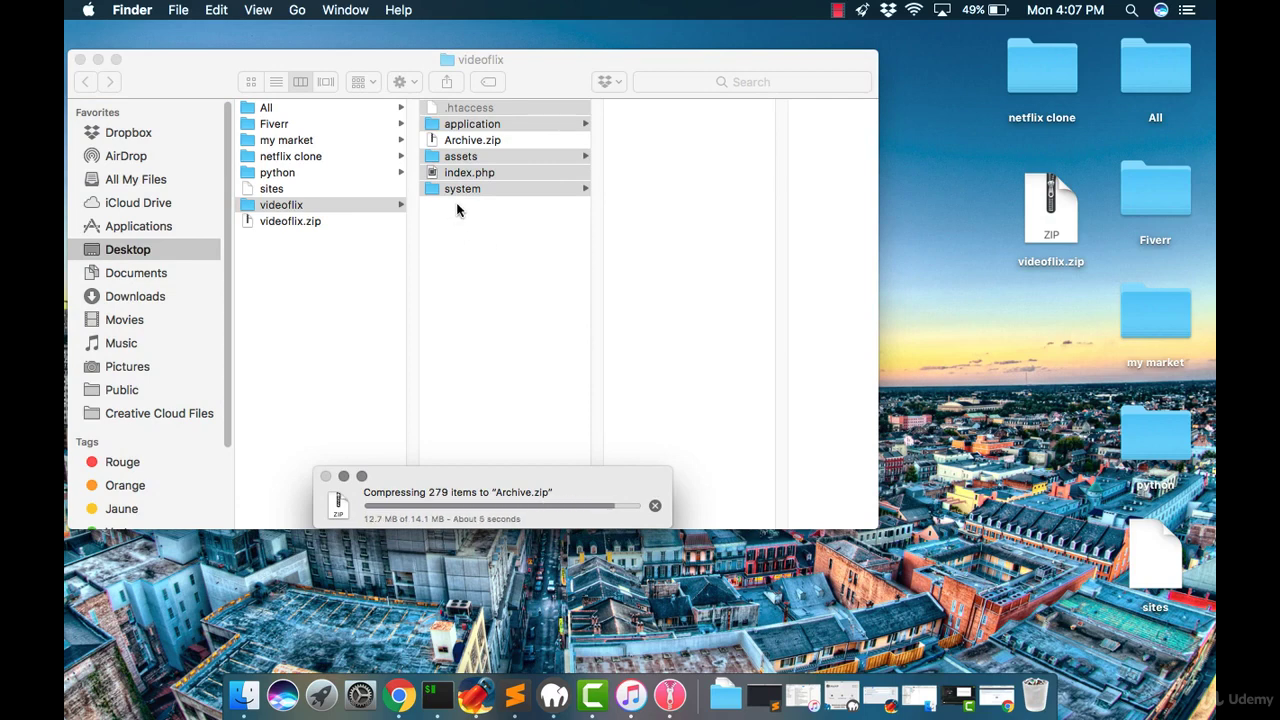
# Step: Rename the new archive in the videoflix folder to netflix.zip
pyautogui.click(458, 141)
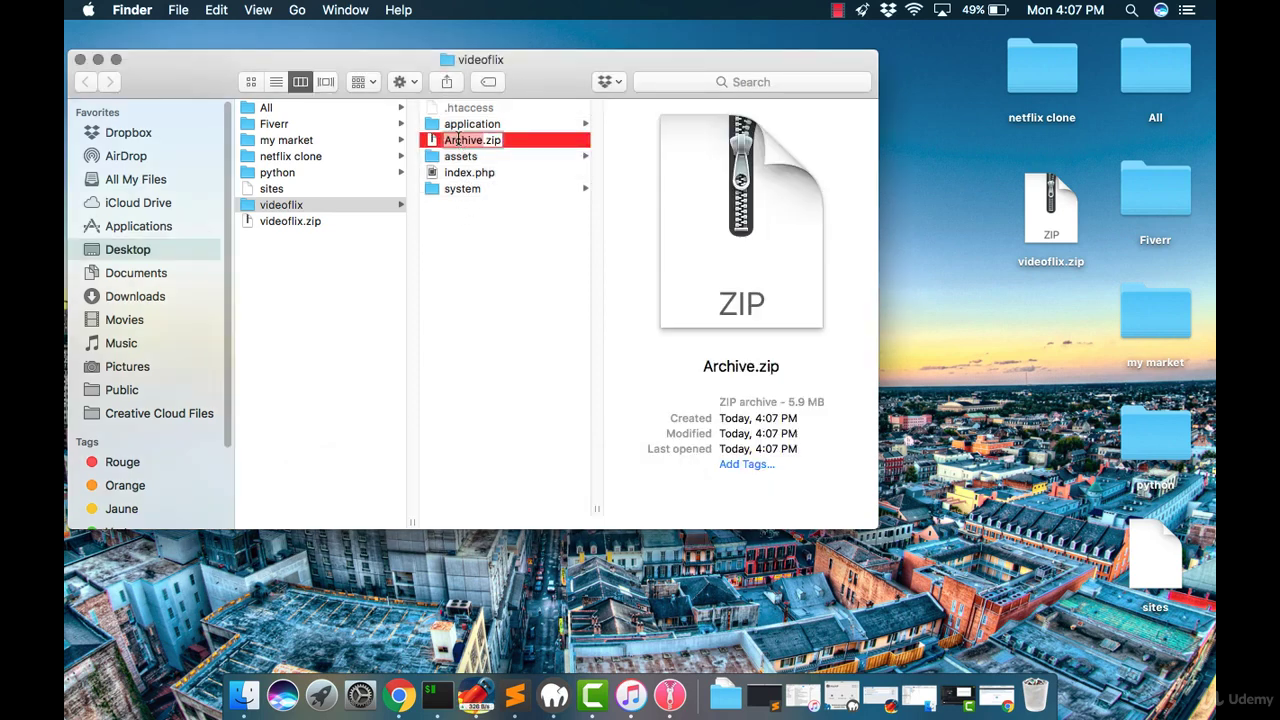
pyautogui.write('netflix')
pyautogui.press('Return')
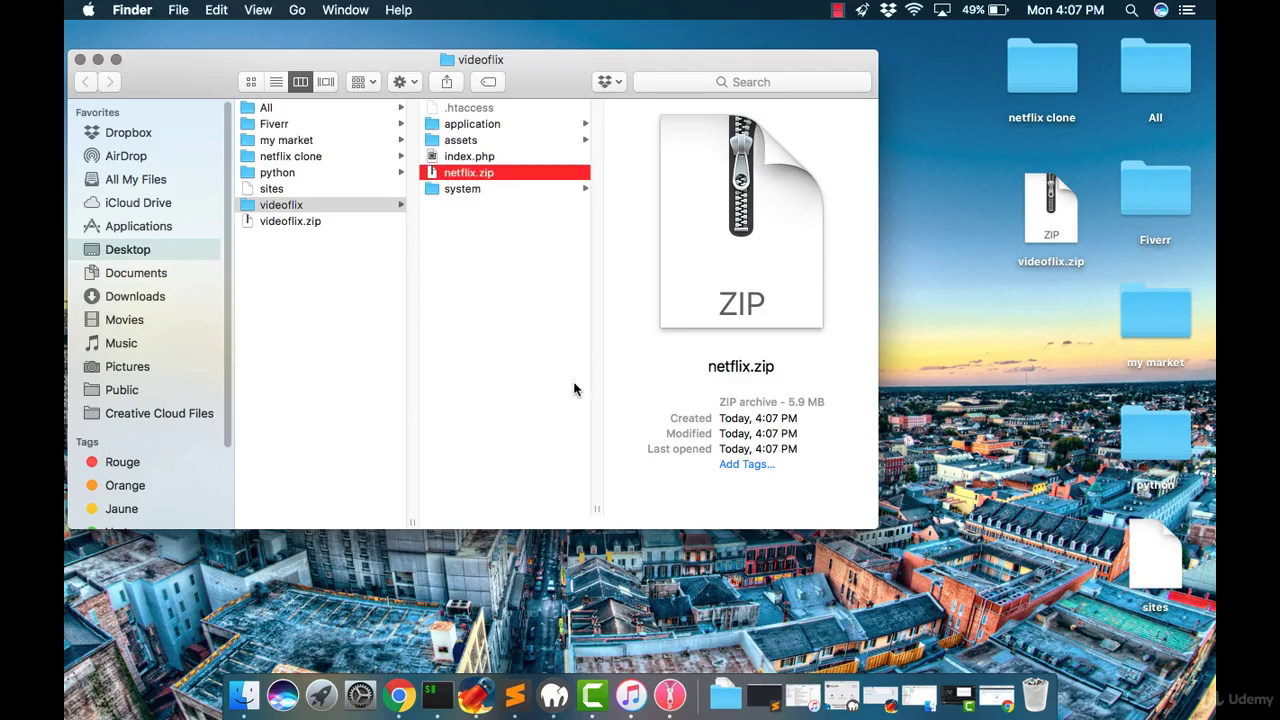
# Step: Switch back to Chrome, upload netflix.zip from the desktop's videoflix folder, and return to the netflix.babelkhmiss.com folder
pyautogui.click(398, 692)
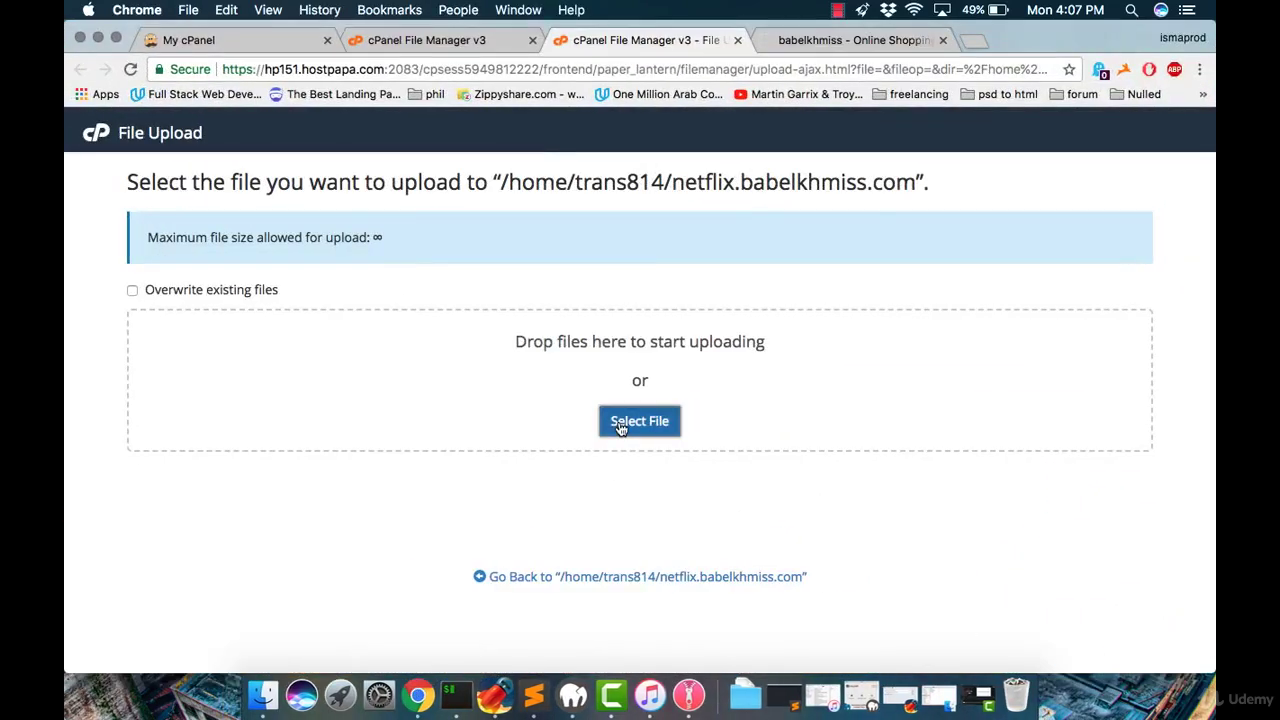
pyautogui.click(620, 424)
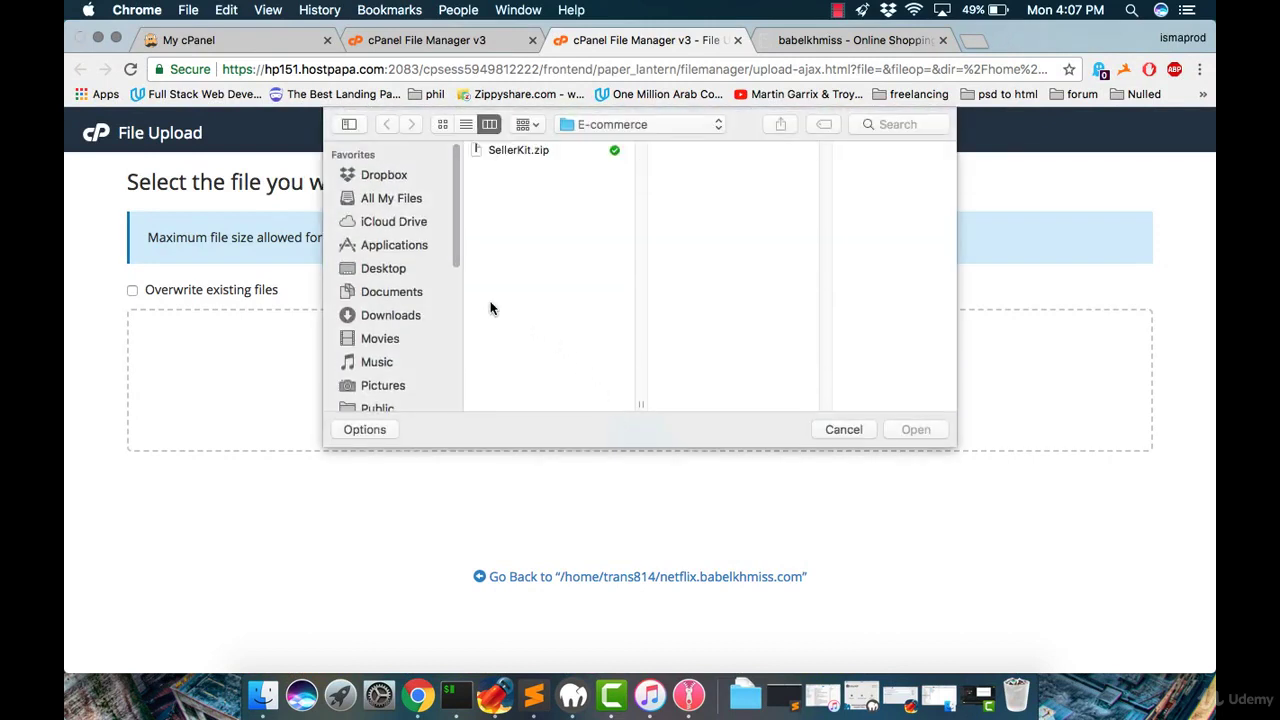
pyautogui.click(421, 272)
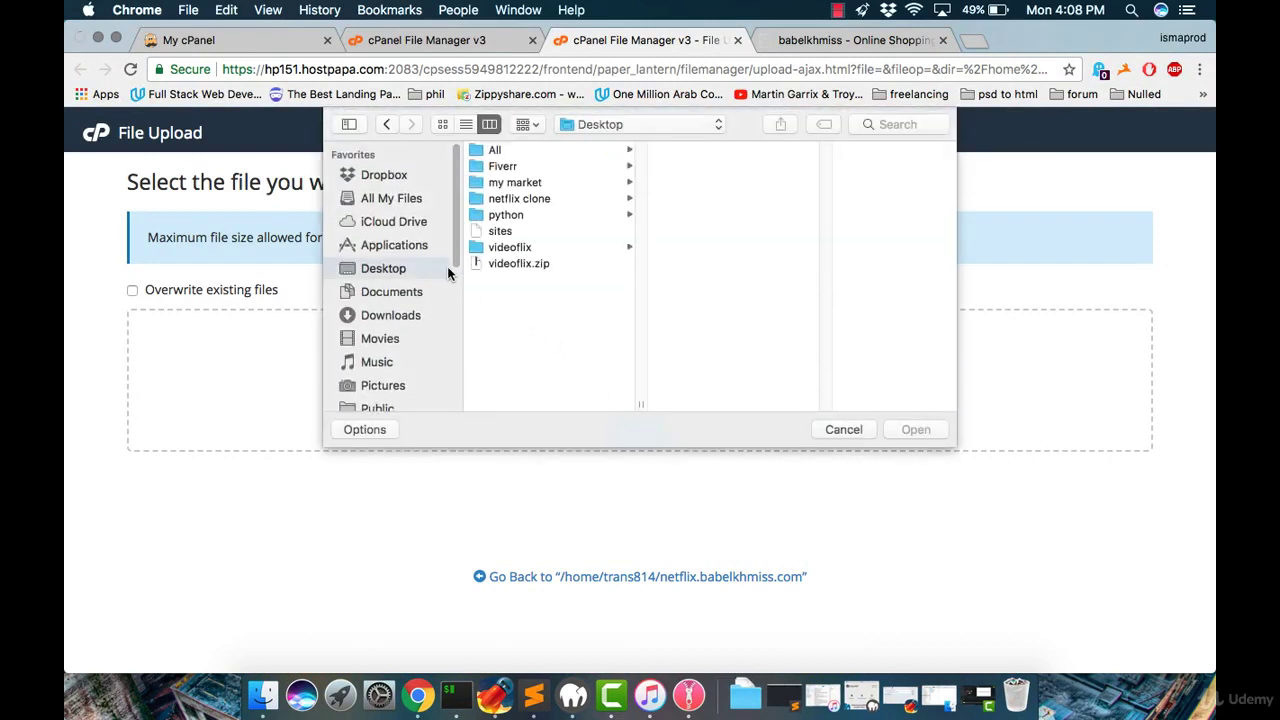
pyautogui.click(519, 247)
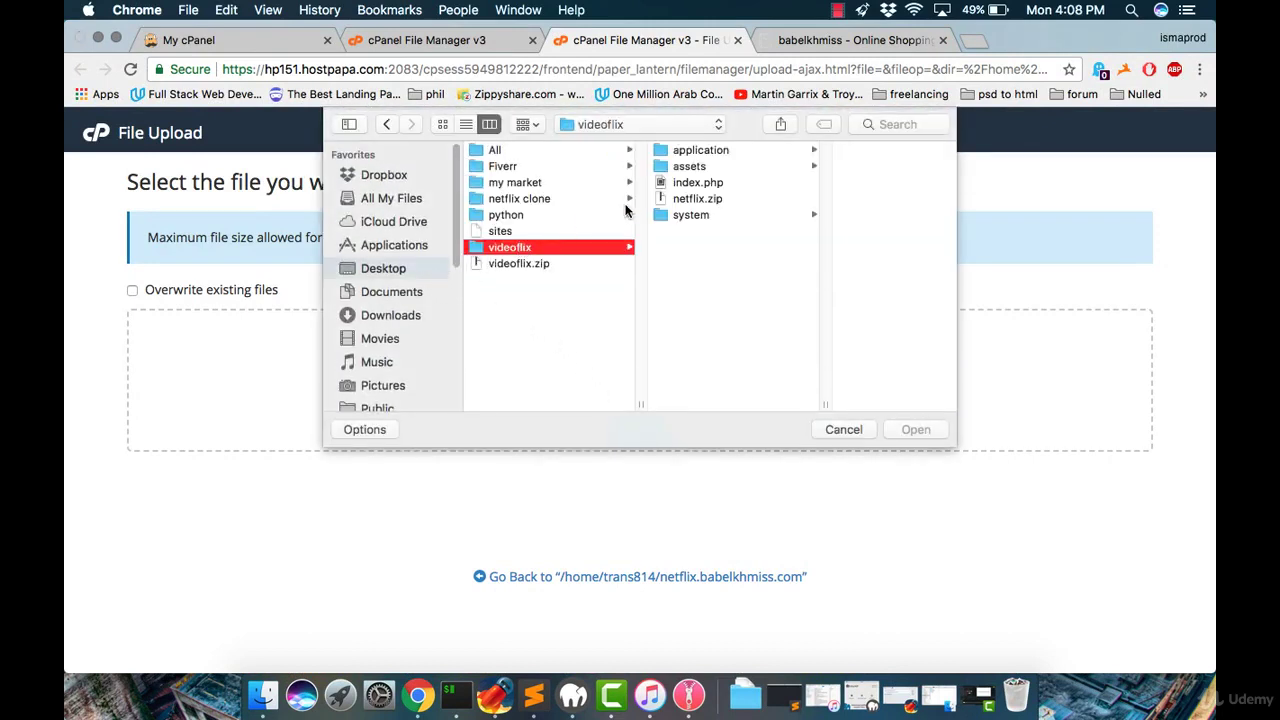
pyautogui.click(749, 201)
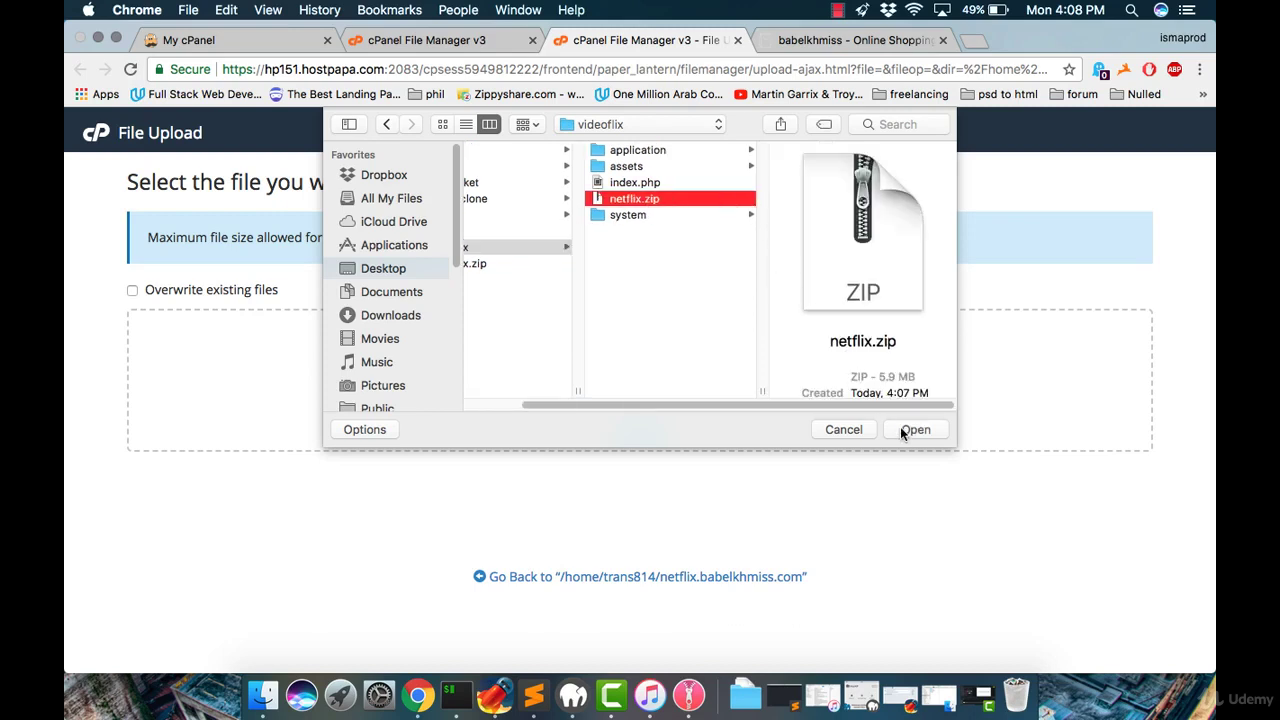
pyautogui.click(912, 430)
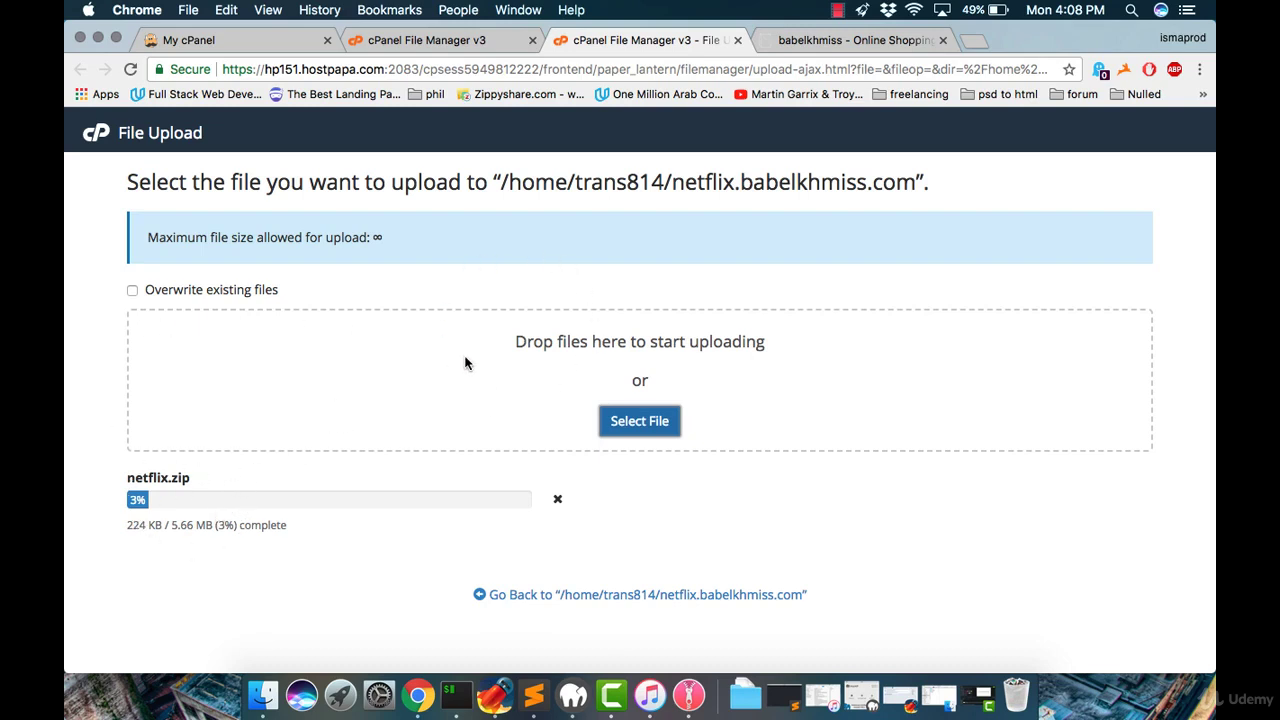
pyautogui.click(843, 16)
pyautogui.click(840, 32)
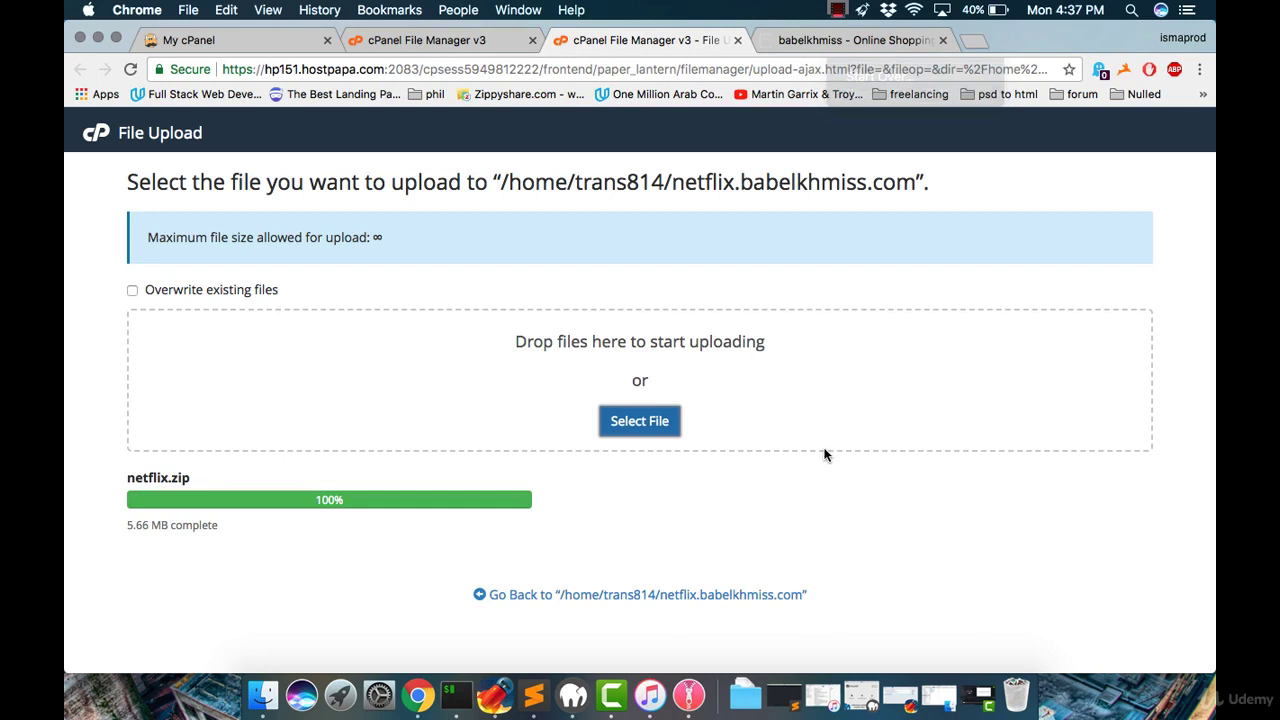
pyautogui.click(549, 597)
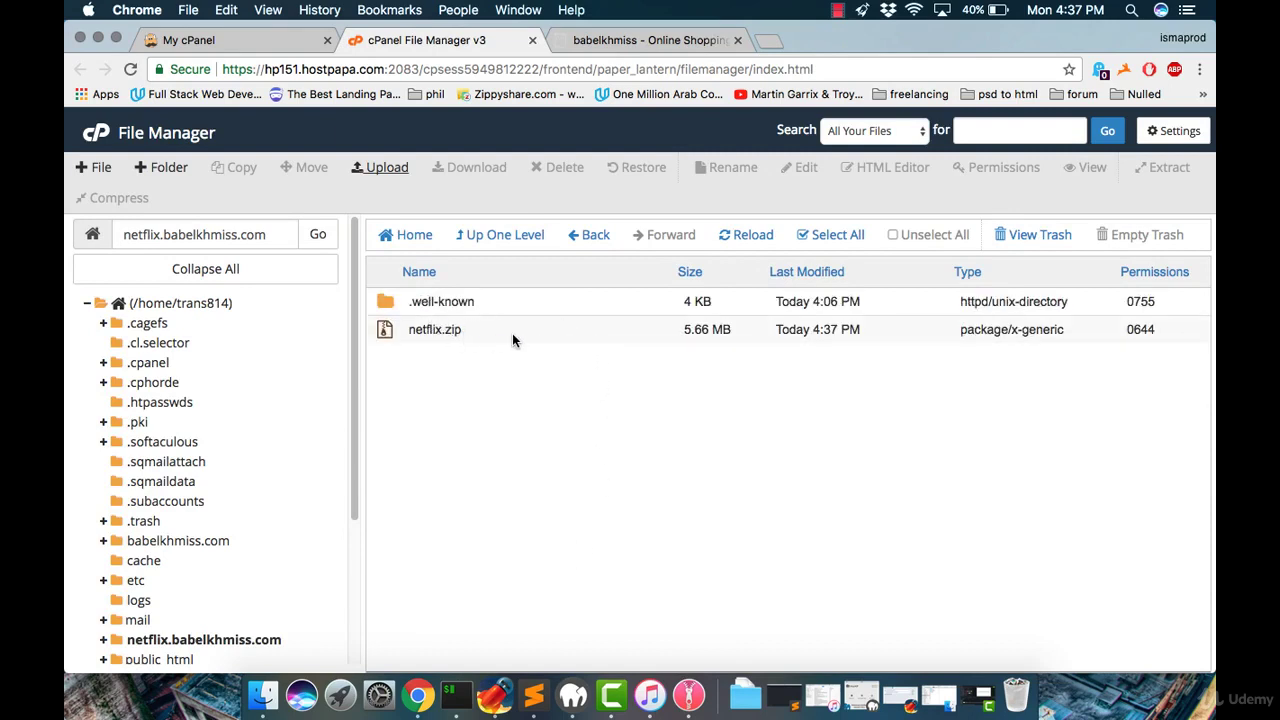
# Step: Extract netflix.zip into /netflix.babelkhmiss.com, look through the extraction results and close them
pyautogui.click(418, 333)
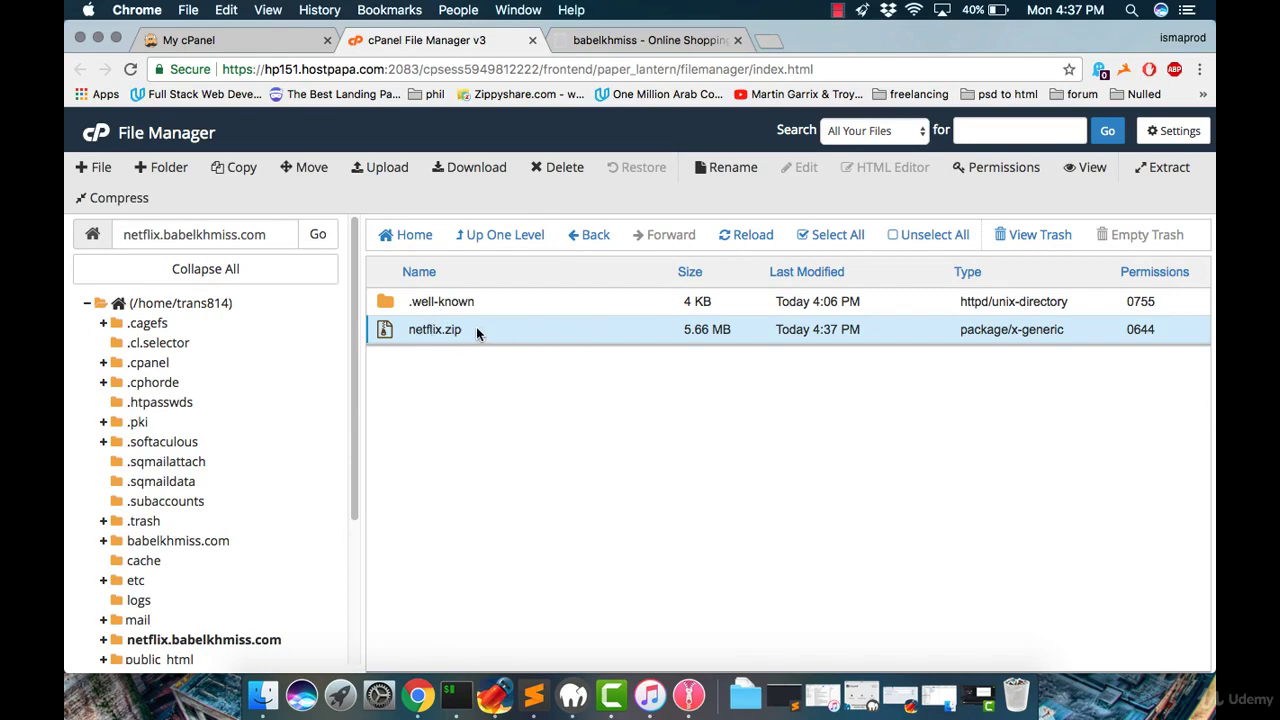
pyautogui.rightClick(512, 332)
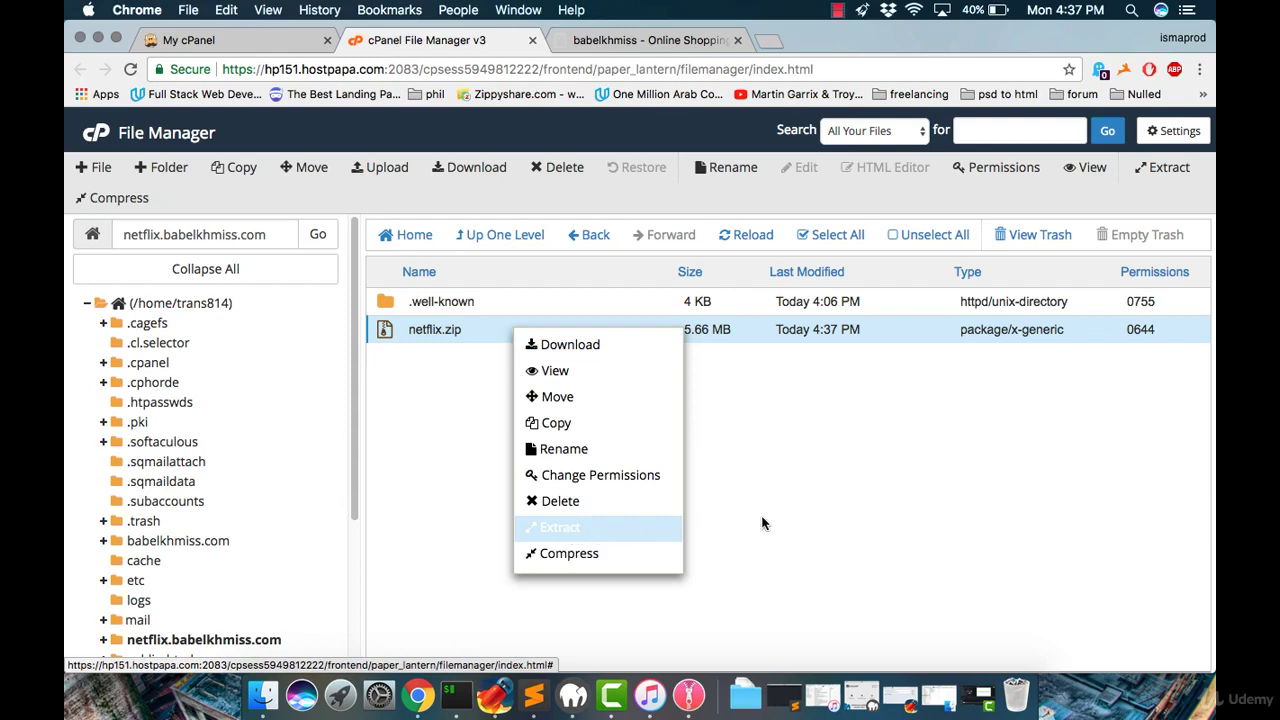
pyautogui.click(710, 407)
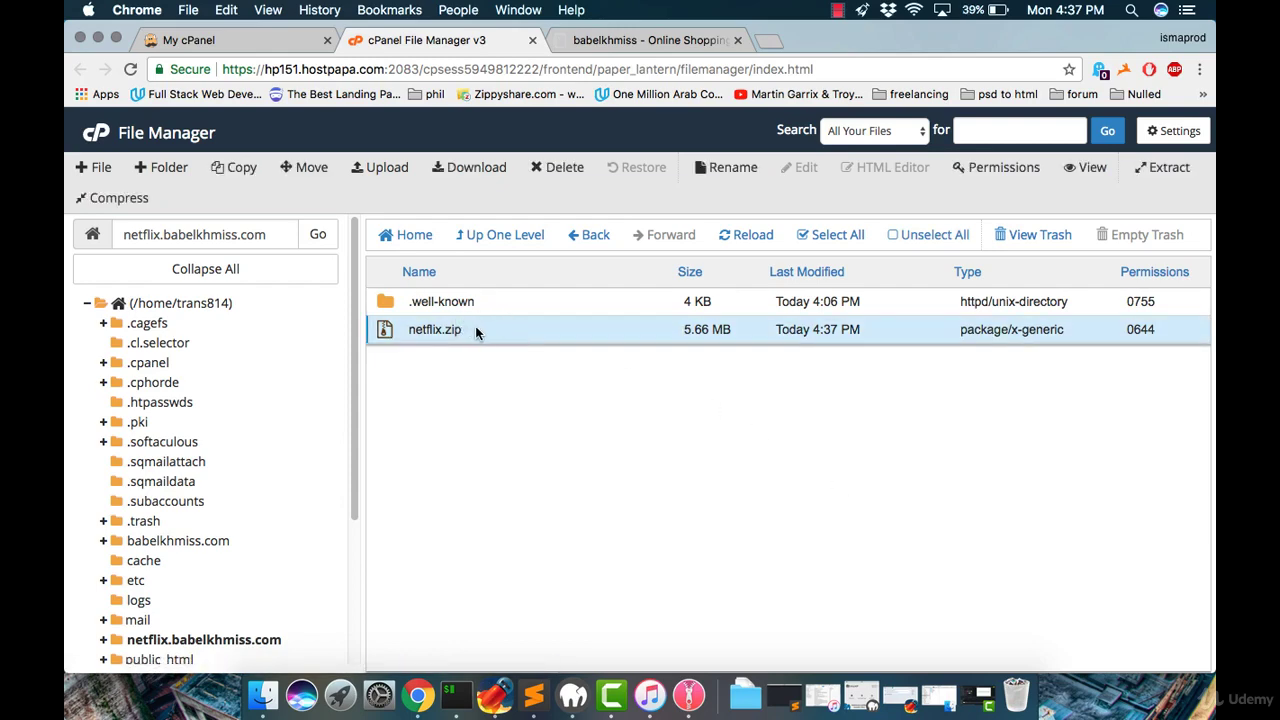
pyautogui.click(1160, 167)
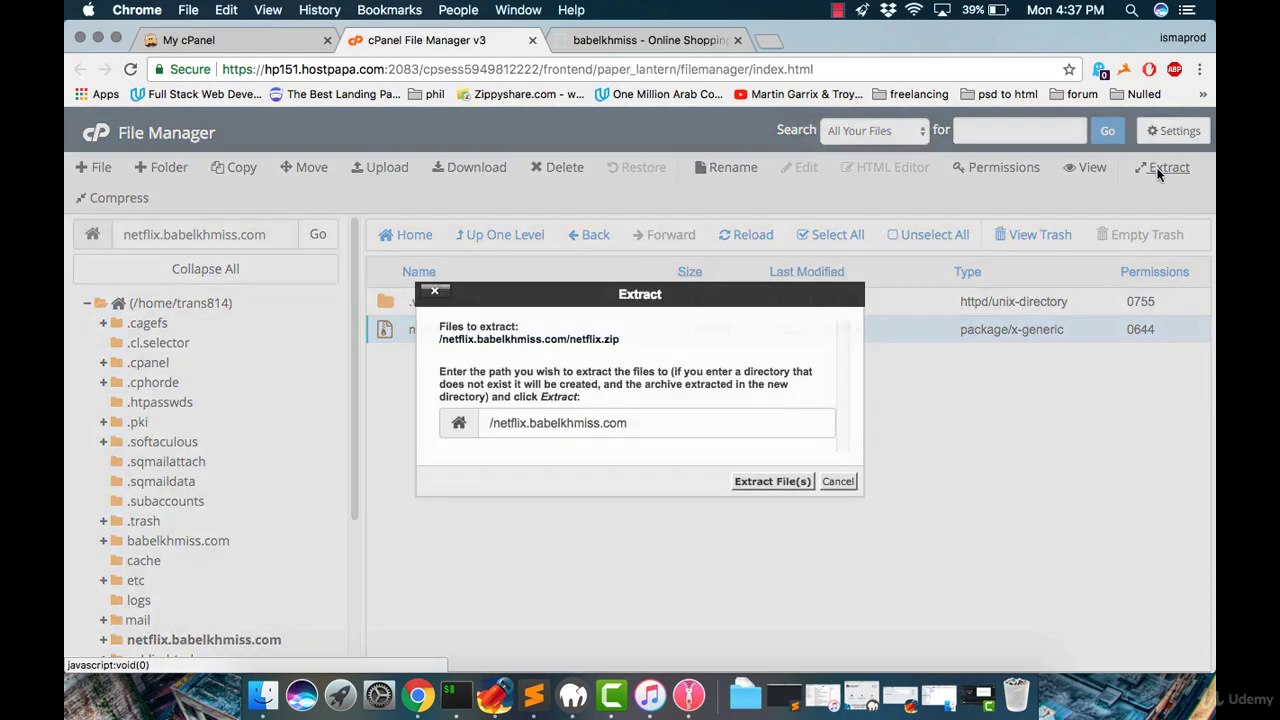
pyautogui.click(768, 482)
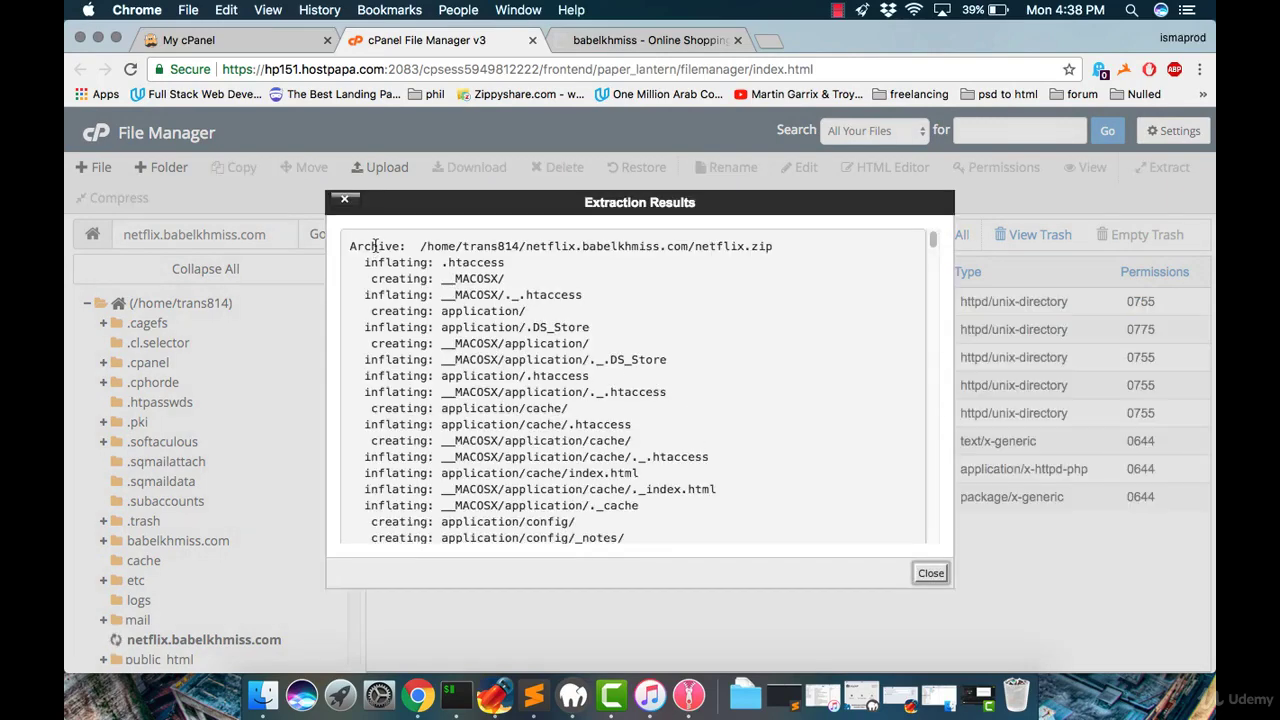
pyautogui.scroll(-10, 709, 387)
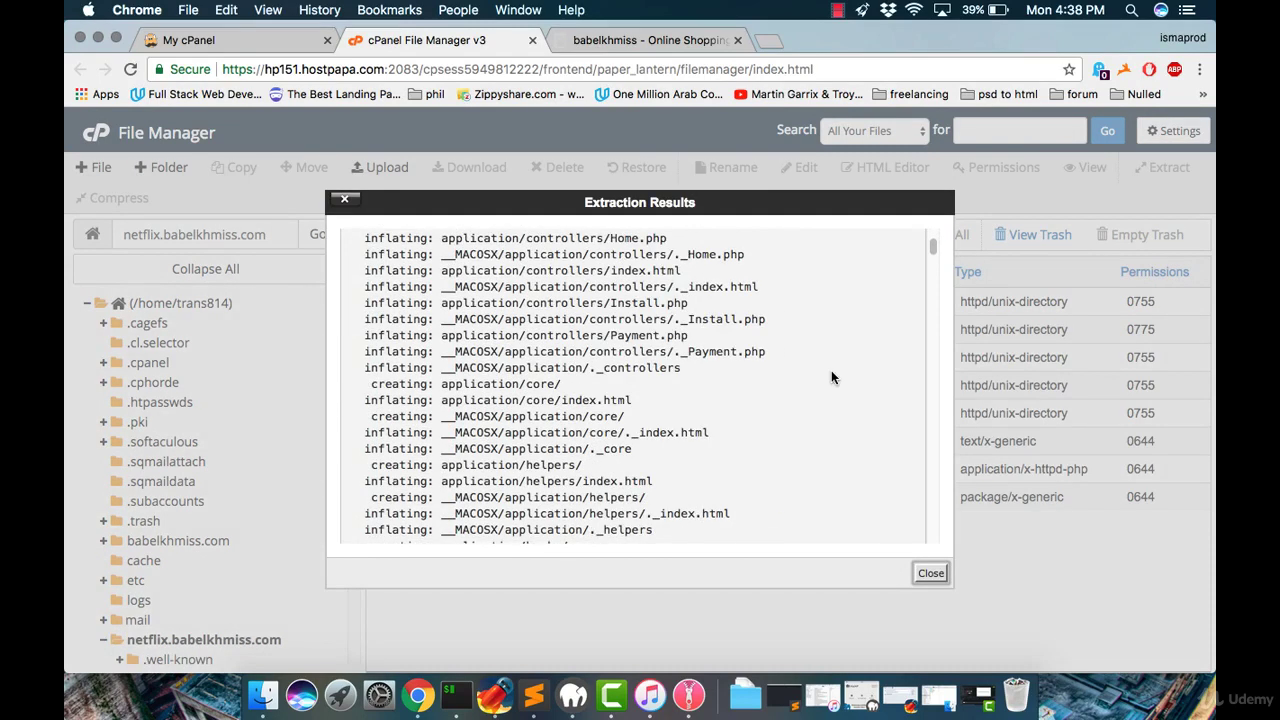
pyautogui.click(930, 573)
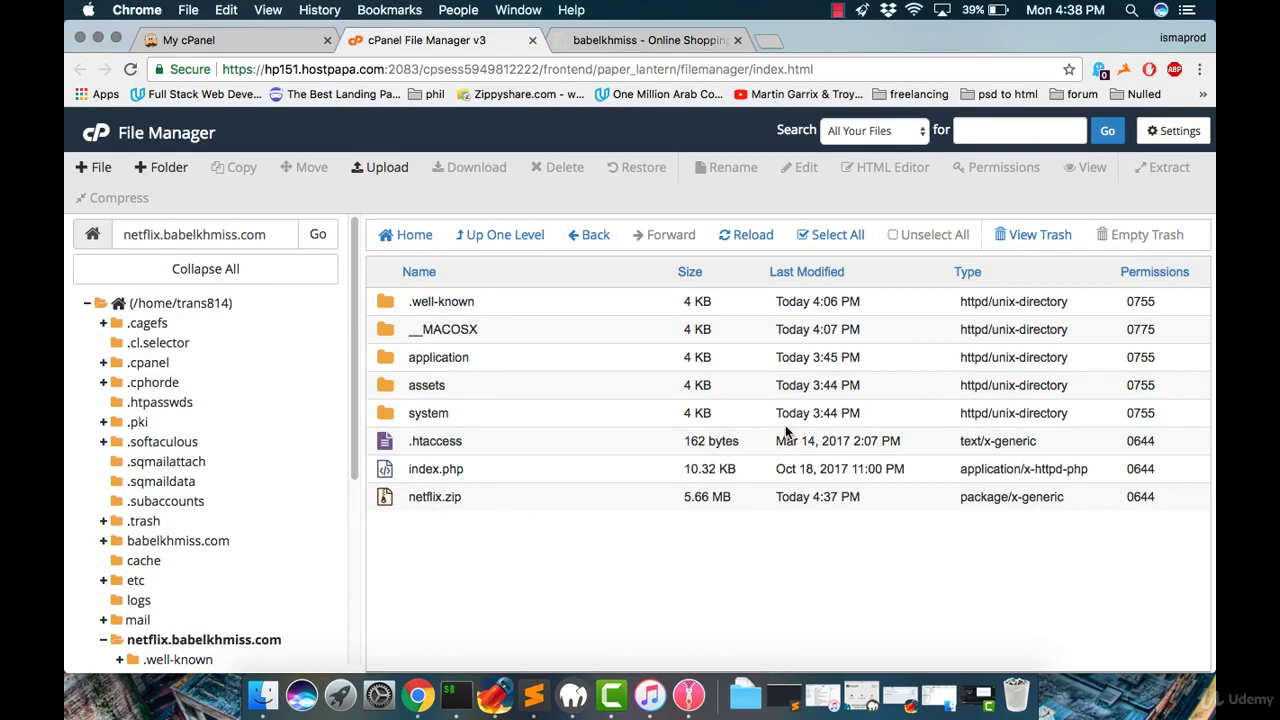
# Step: Open a new browser tab, place it directly after the File Manager tab, and load nteflix.babelkhmiss.com in it
pyautogui.click(773, 45)
pyautogui.moveTo(814, 40); pyautogui.dragTo(600, 41)
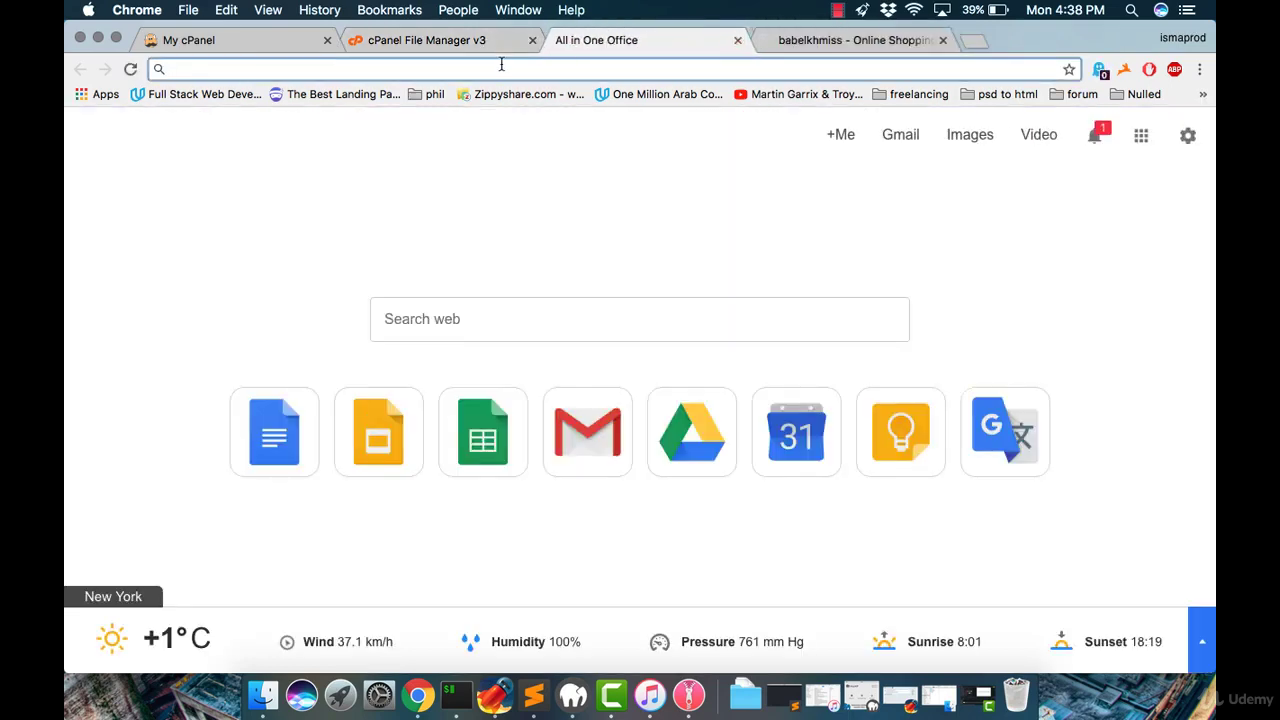
pyautogui.click(501, 64)
pyautogui.write('nteflix')
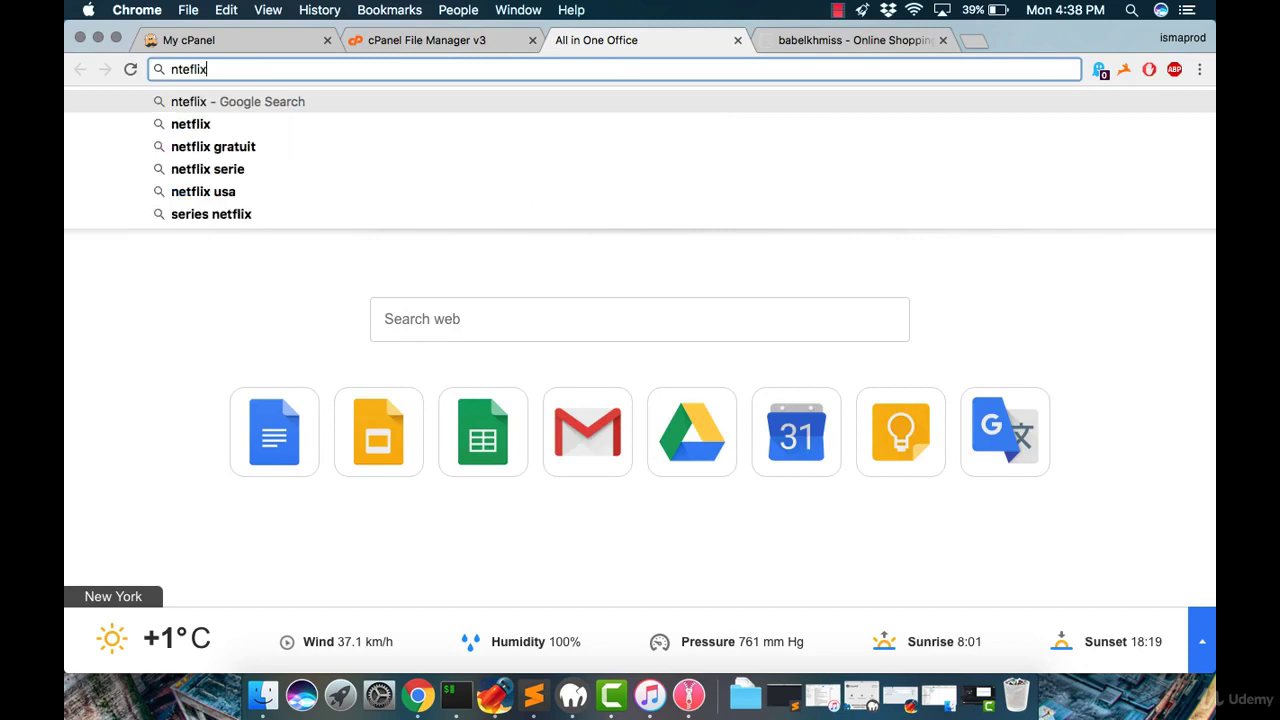
pyautogui.write('.babel')
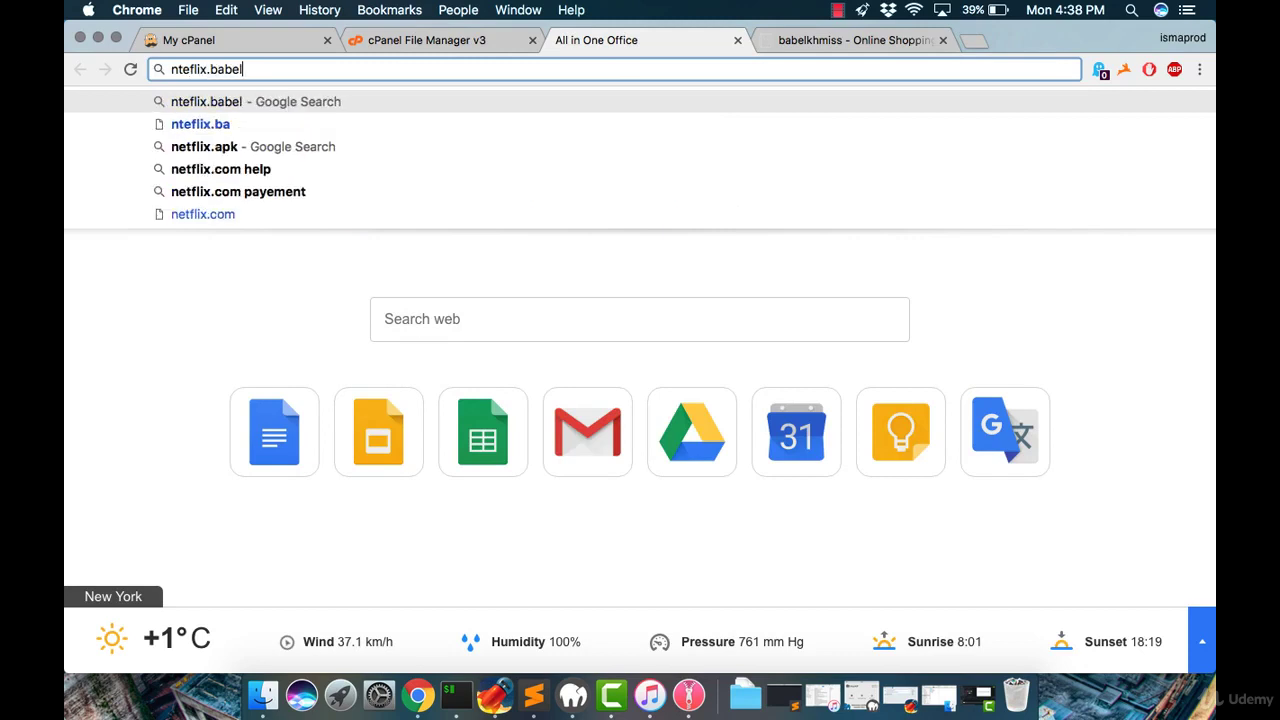
pyautogui.write('khmiss;')
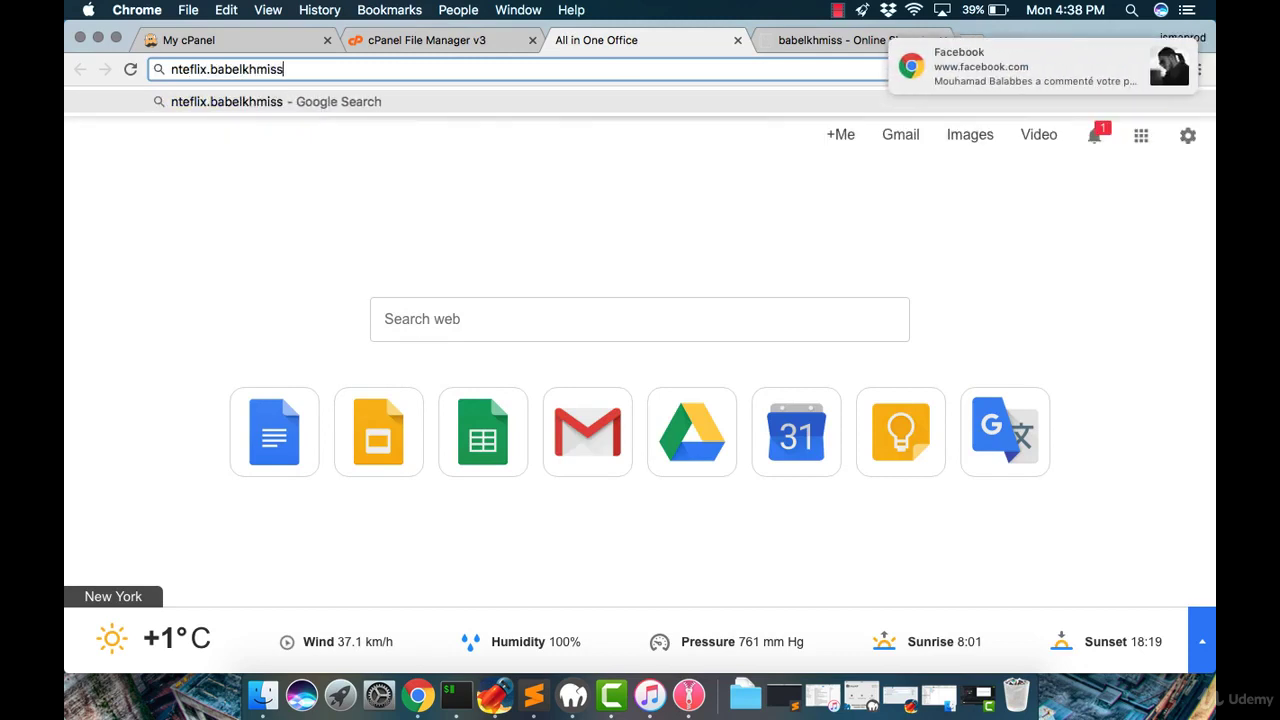
pyautogui.press('BackSpace')
pyautogui.write('.com')
pyautogui.press('Return')
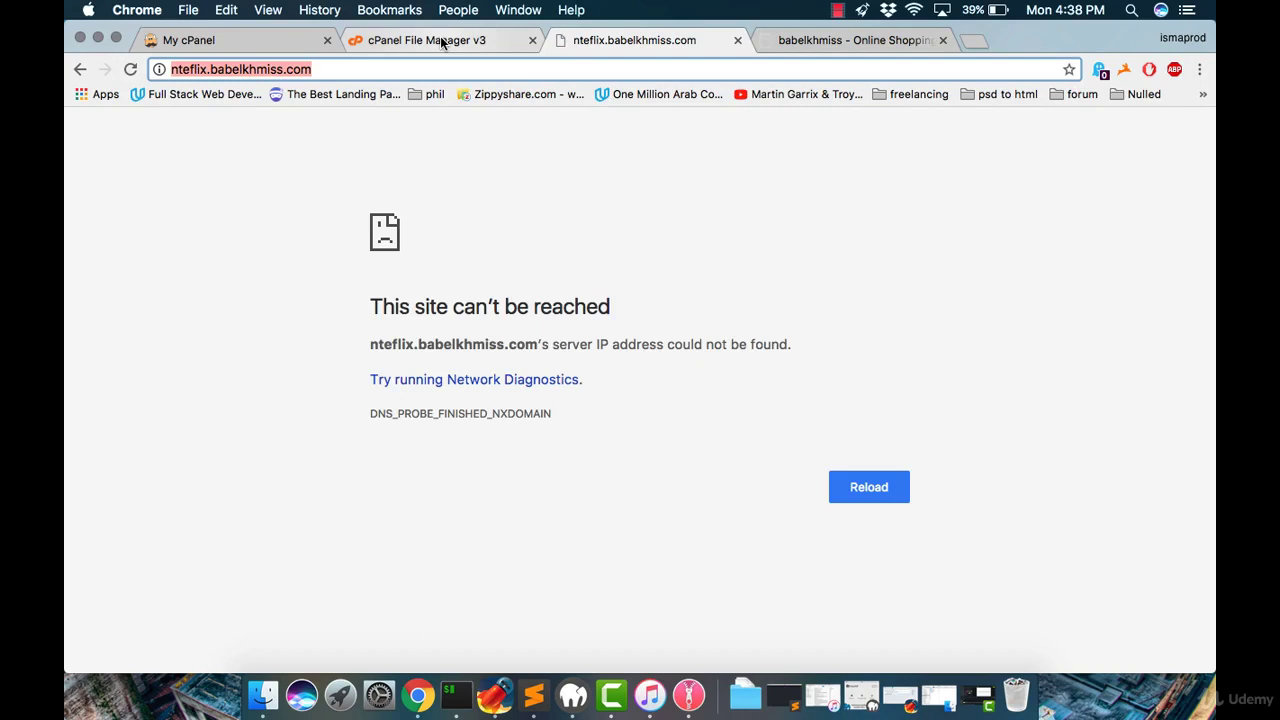
# Step: Correct the misspelled subdomain in the address to netflix.babelkhmiss.com and load the site
pyautogui.click(223, 69)
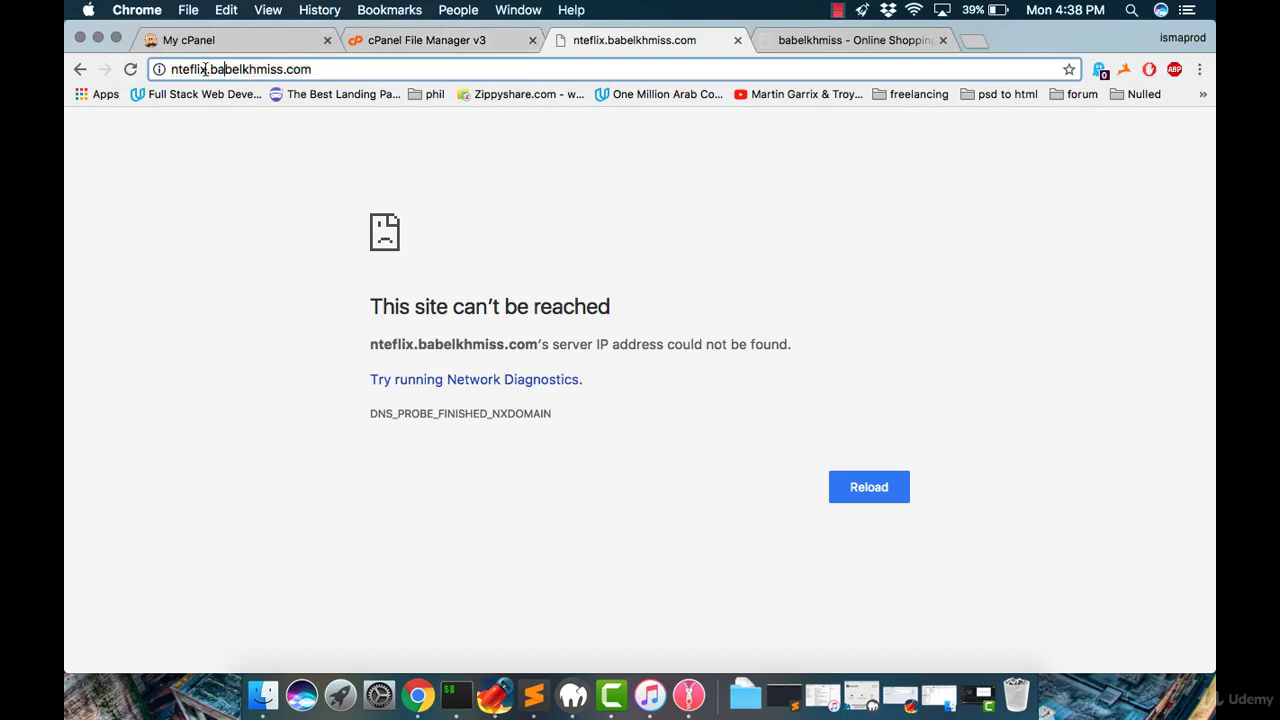
pyautogui.doubleClick(190, 69)
pyautogui.click(180, 70)
pyautogui.write('e')
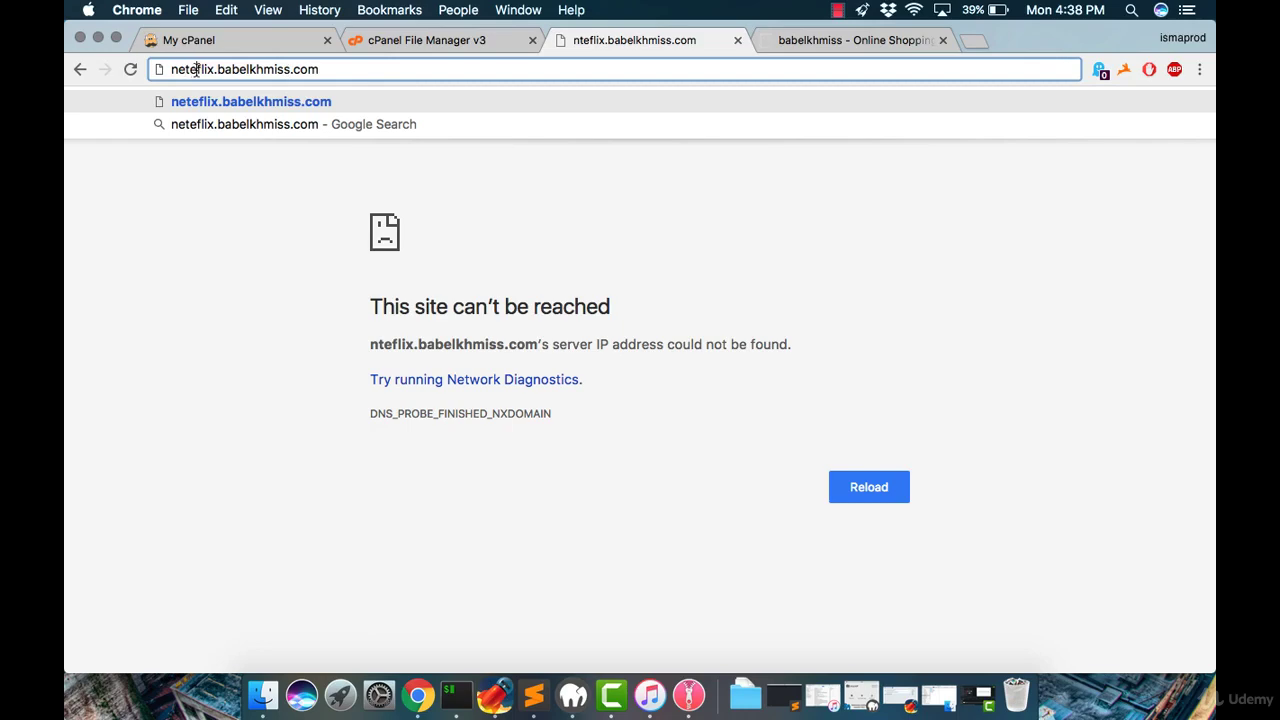
pyautogui.click(196, 69)
pyautogui.press('BackSpace')
pyautogui.press('Return')
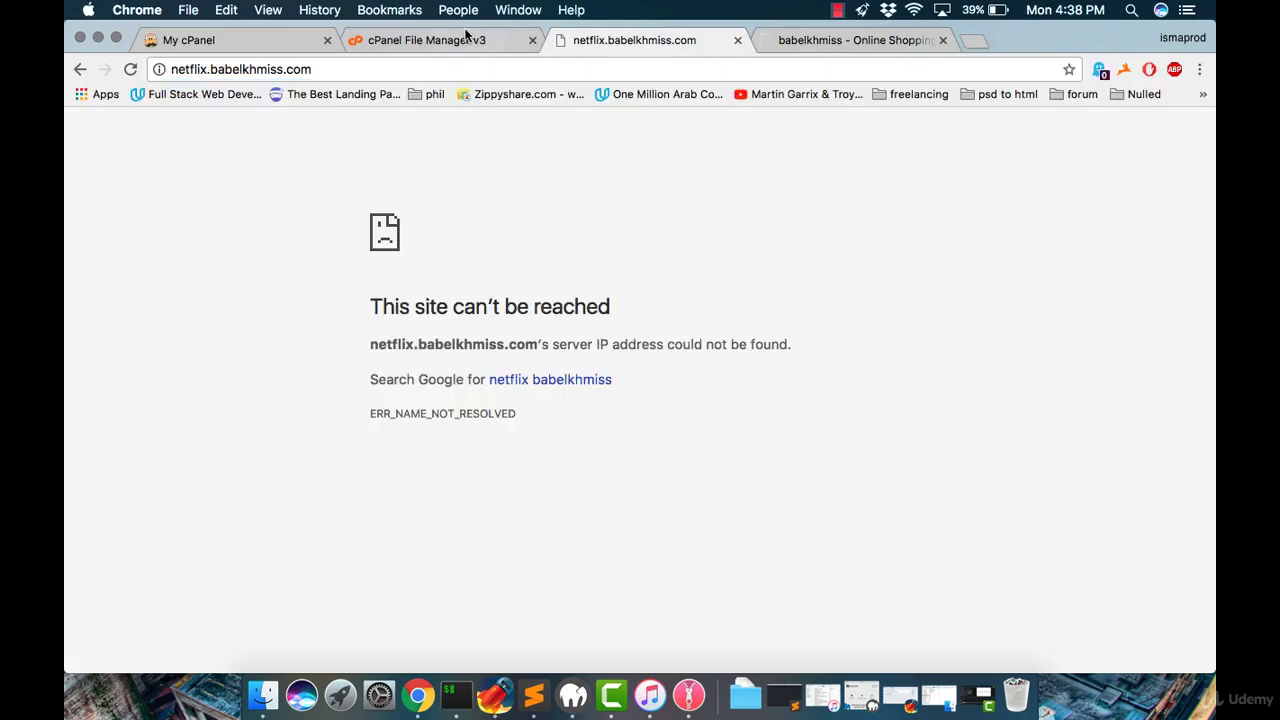
# Step: Copy the folder name netflix.babelkhmiss.com from File Manager's path and load it as the address in the site's tab
pyautogui.click(466, 37)
pyautogui.tripleClick(279, 233)
pyautogui.press('super+c')
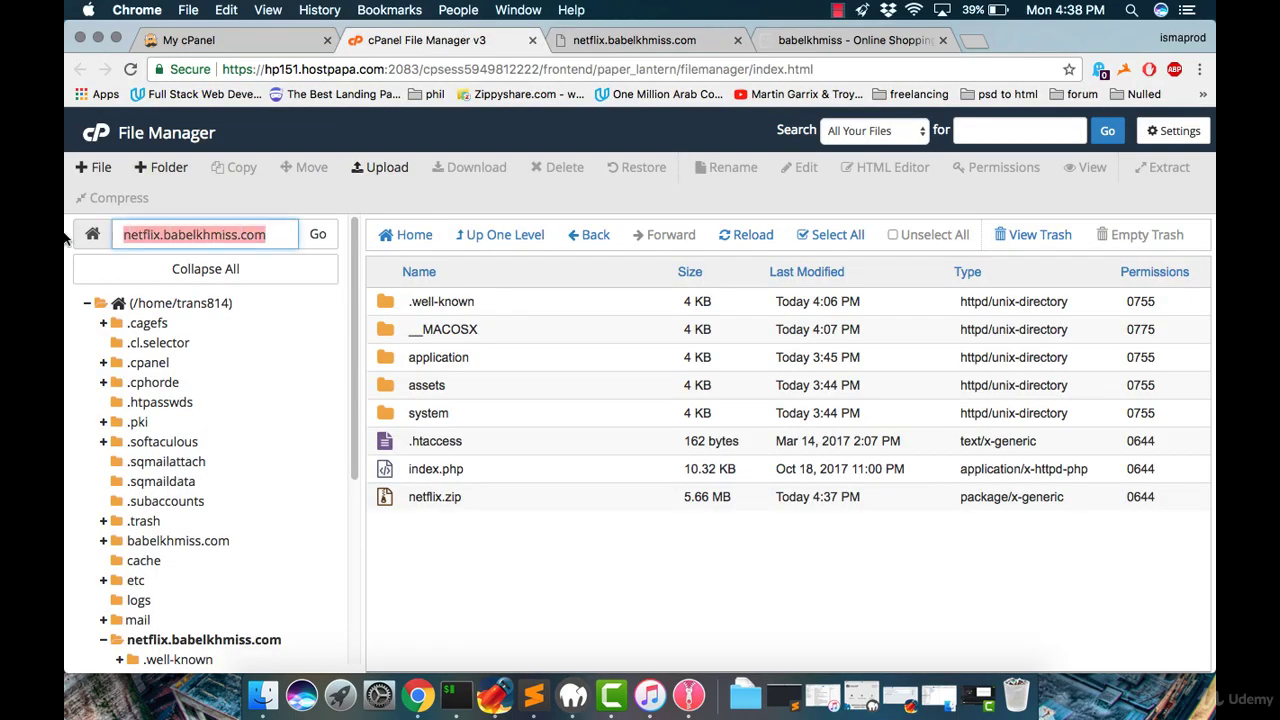
pyautogui.click(593, 42)
pyautogui.click(400, 69)
pyautogui.press('super+v')
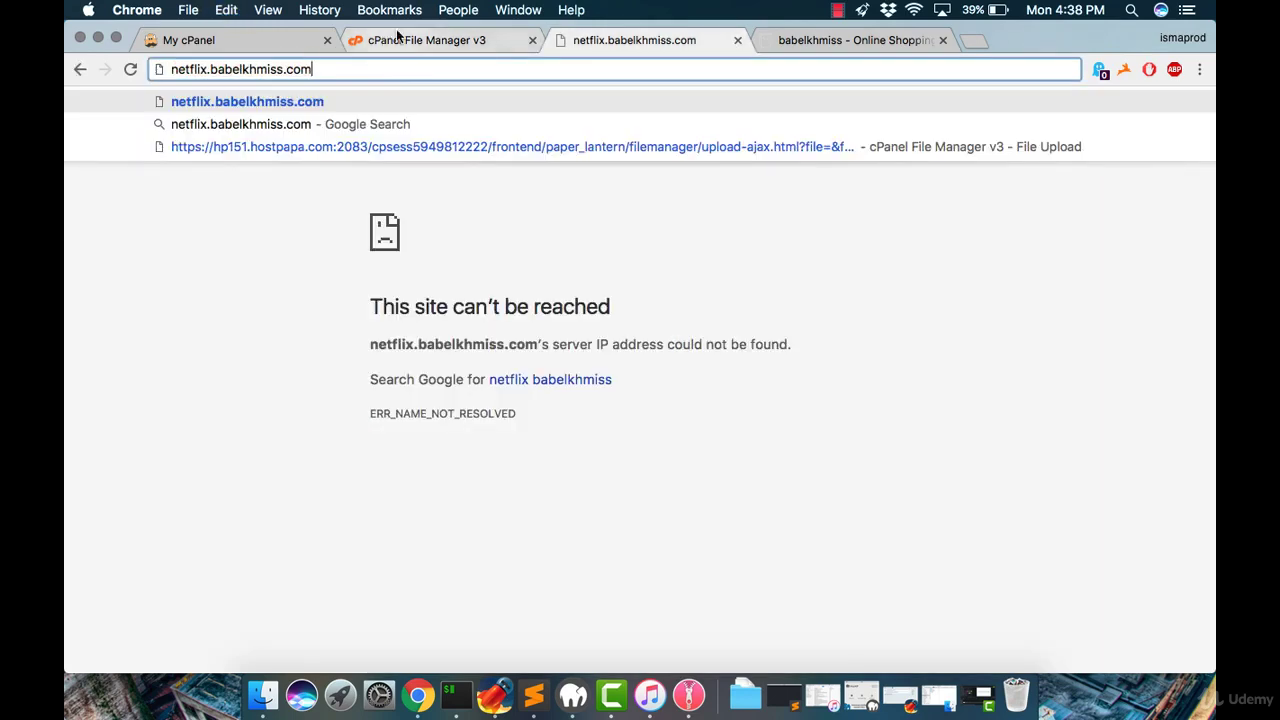
pyautogui.click(466, 40)
pyautogui.click(676, 40)
pyautogui.press('super+v')
pyautogui.press('Return')
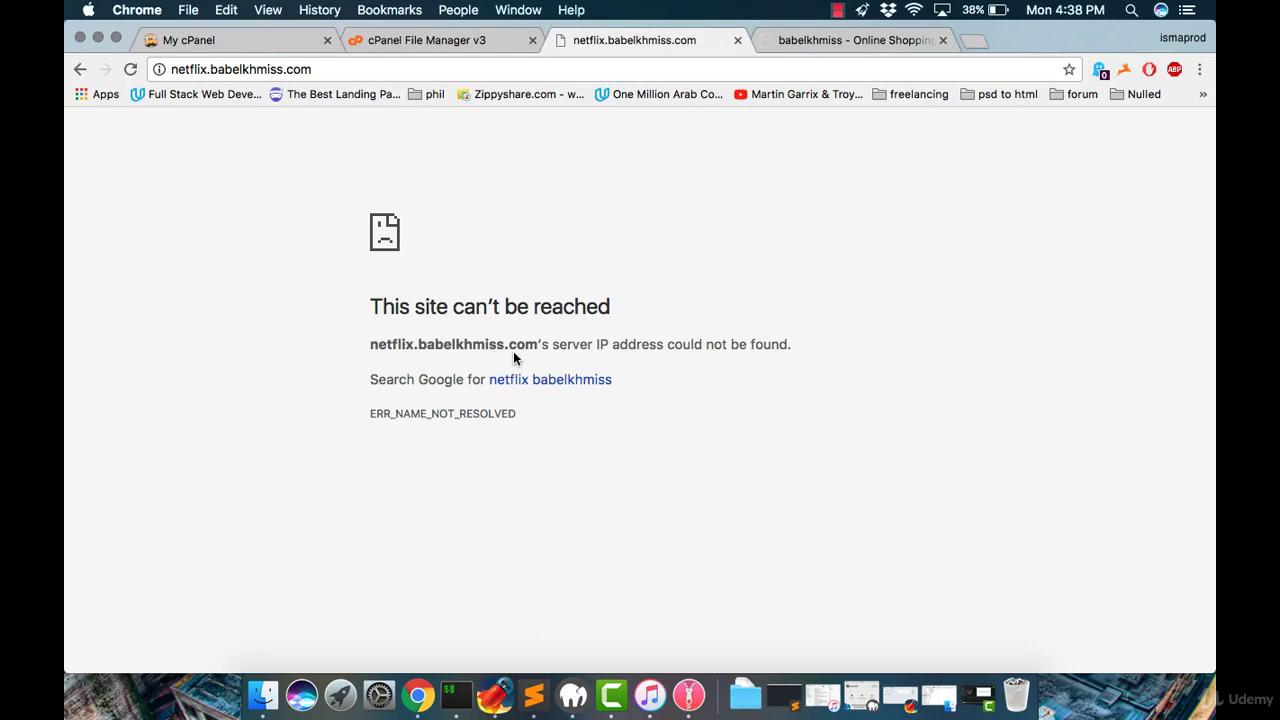
# Step: Compare the address in the site's tab with the folder path in File Manager
pyautogui.click(482, 48)
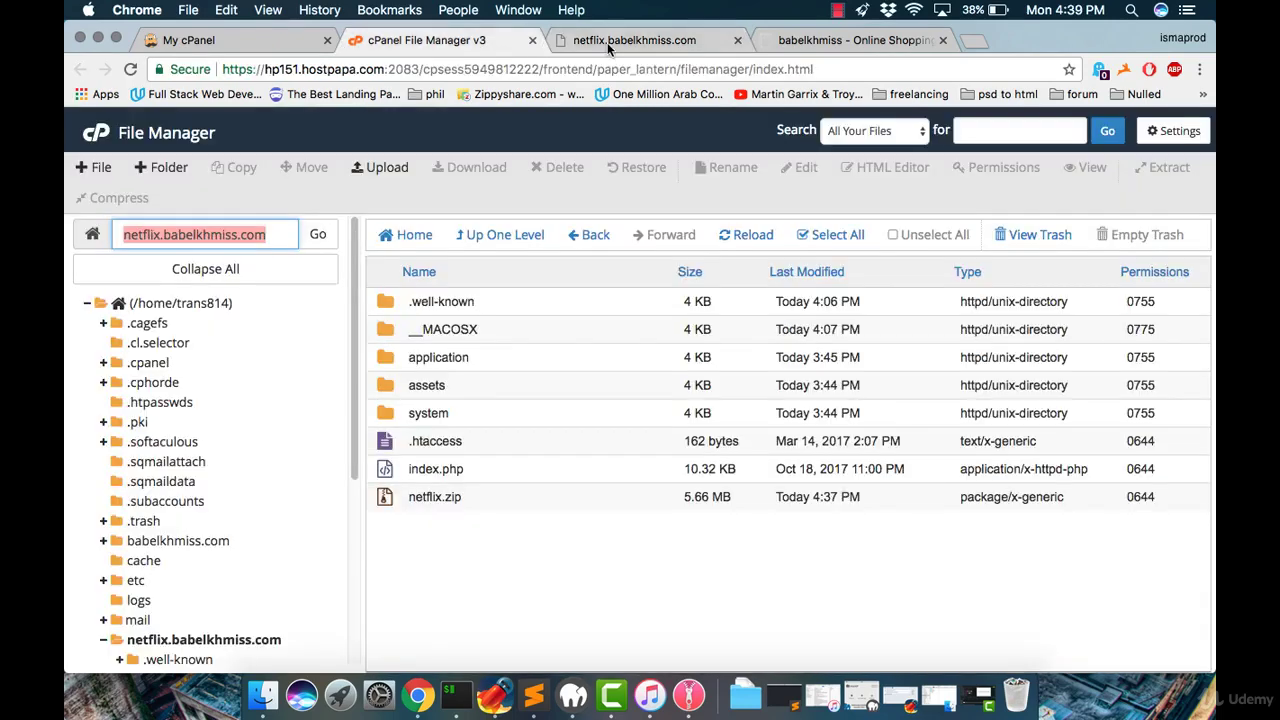
pyautogui.click(608, 42)
pyautogui.click(482, 48)
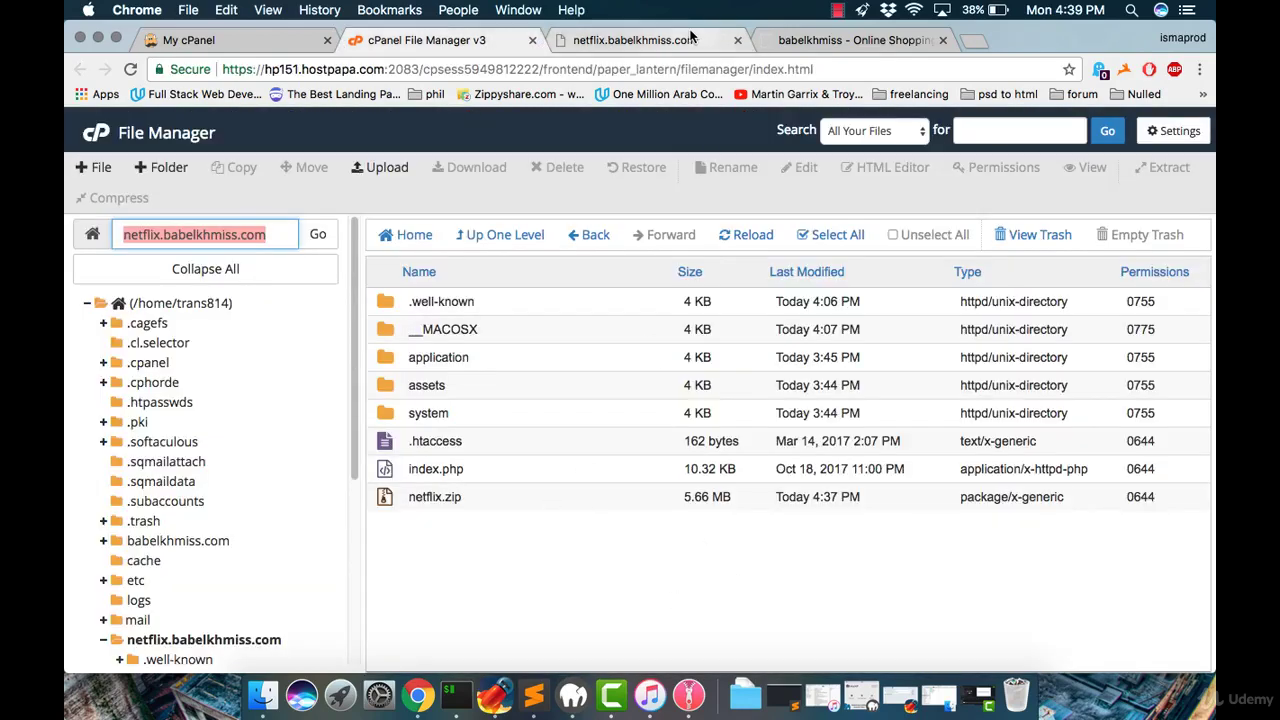
pyautogui.click(650, 40)
pyautogui.click(342, 68)
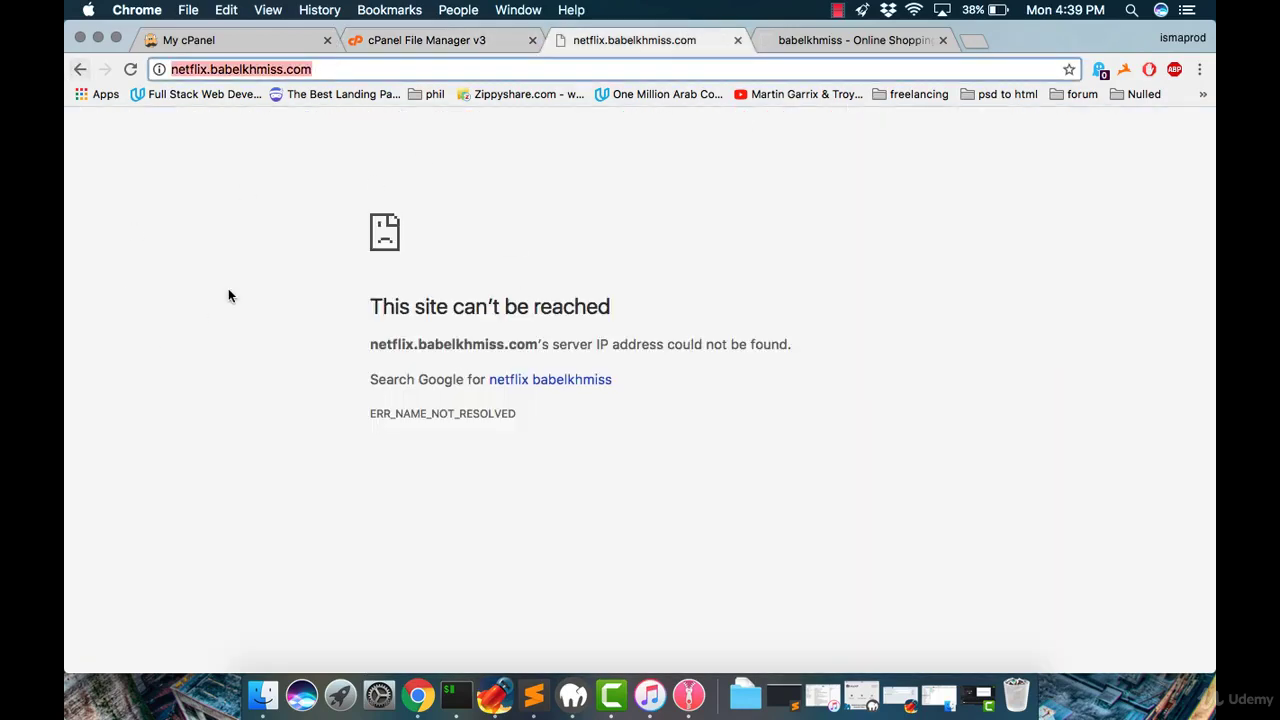